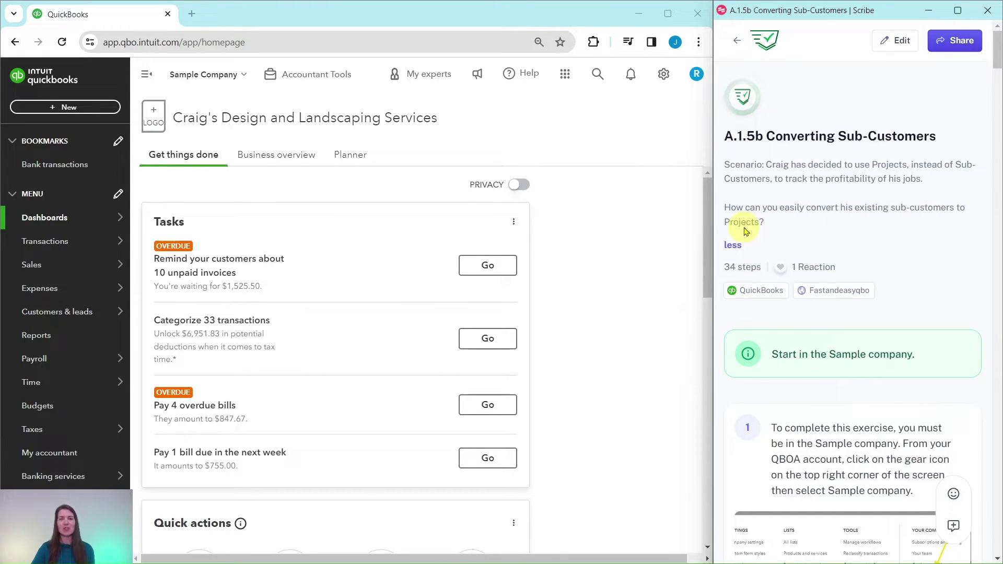
Go to the Advanced page of Account and settings from the gear menu.
scroll(849, 209, "down", 4)
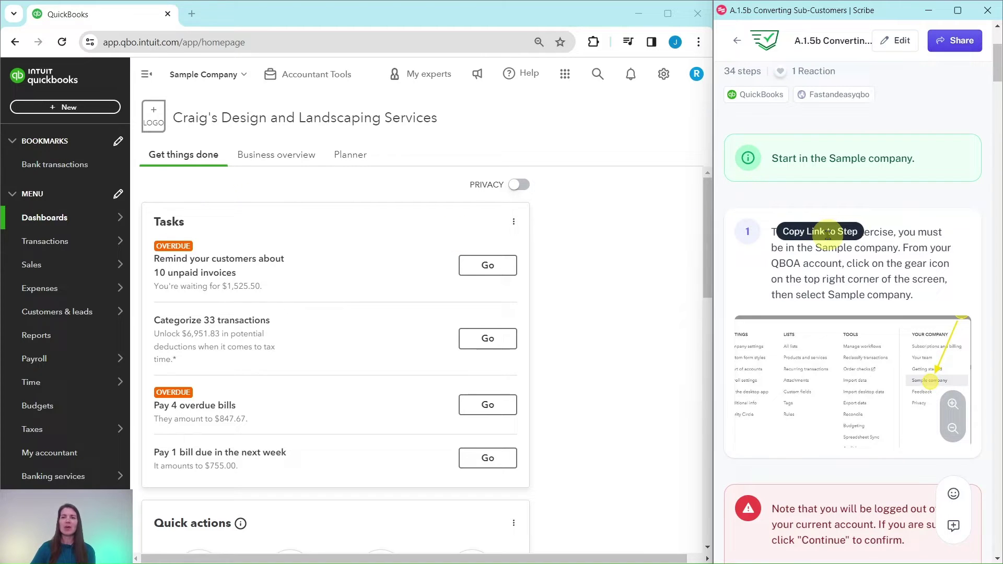
scroll(920, 408, "down", 5)
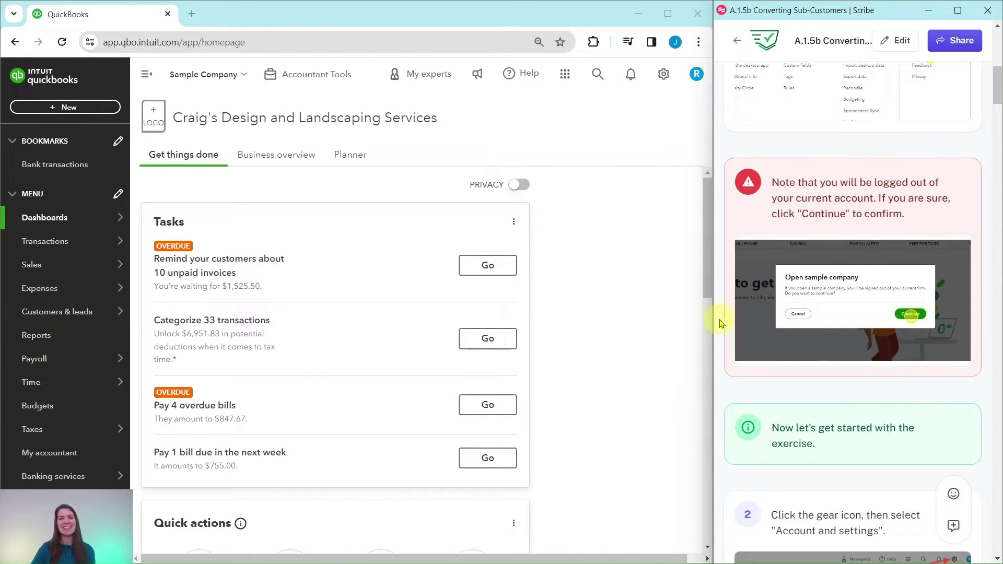
scroll(844, 269, "down", 4)
scroll(846, 266, "down", 2)
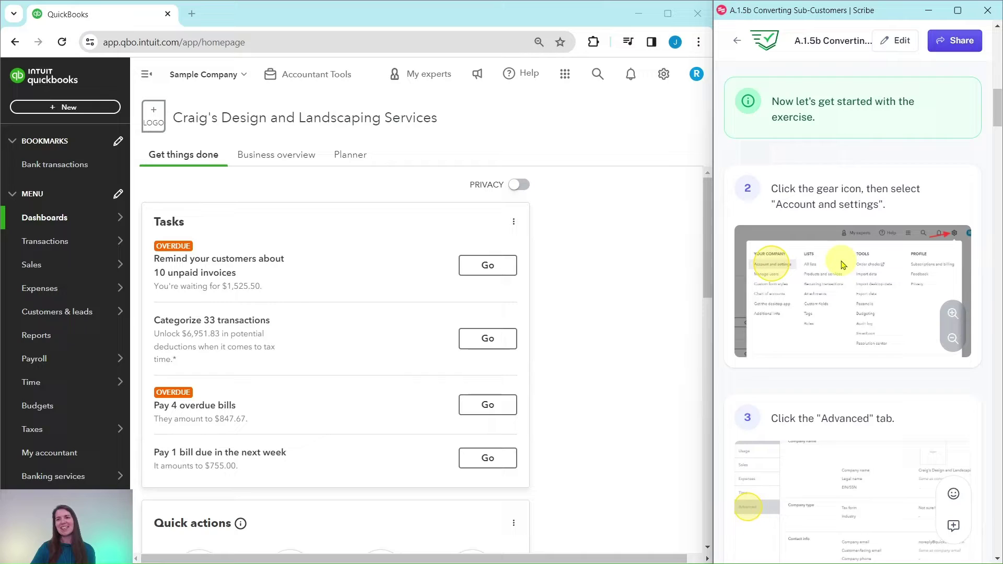
scroll(842, 265, "down", 1)
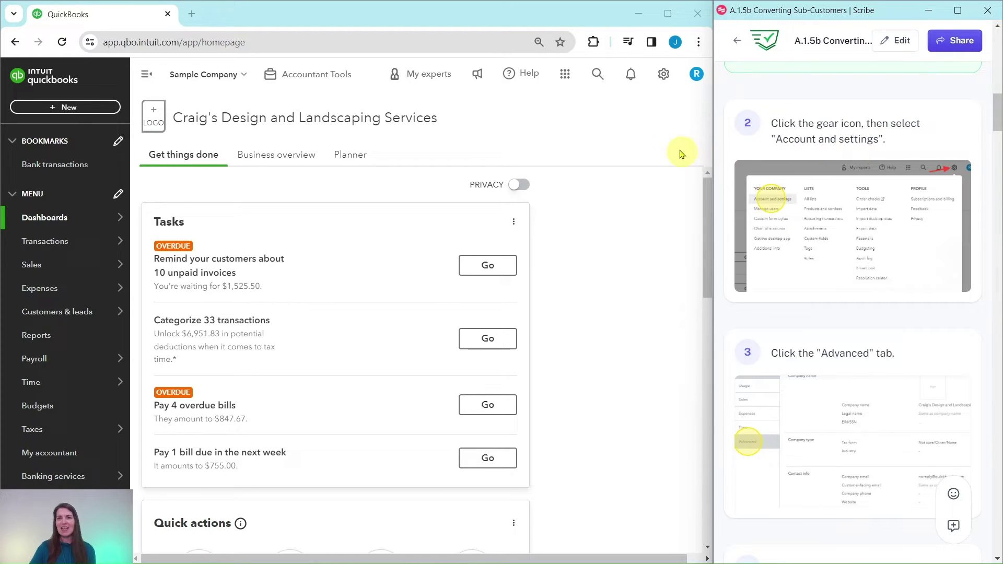
left_click(663, 77)
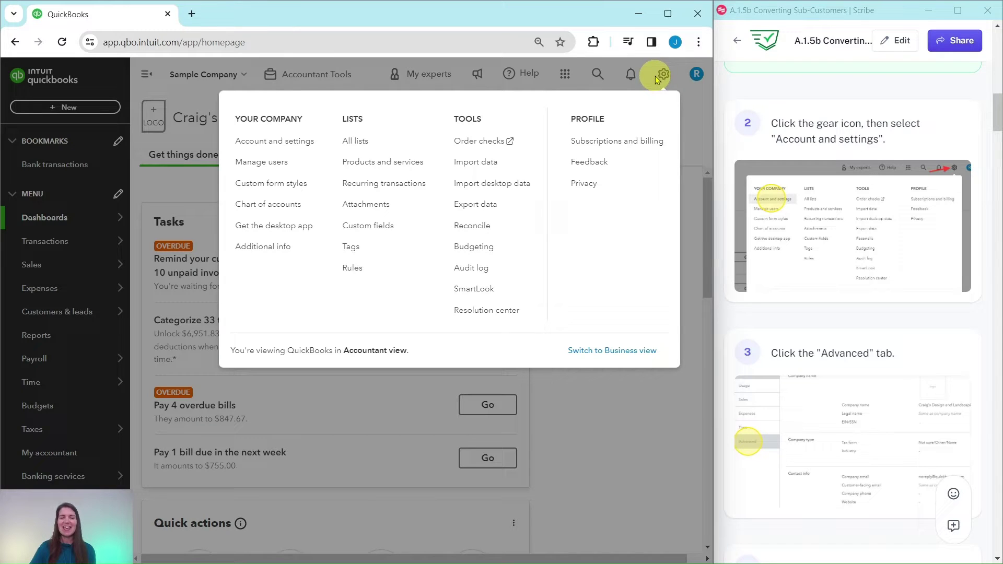
left_click(271, 147)
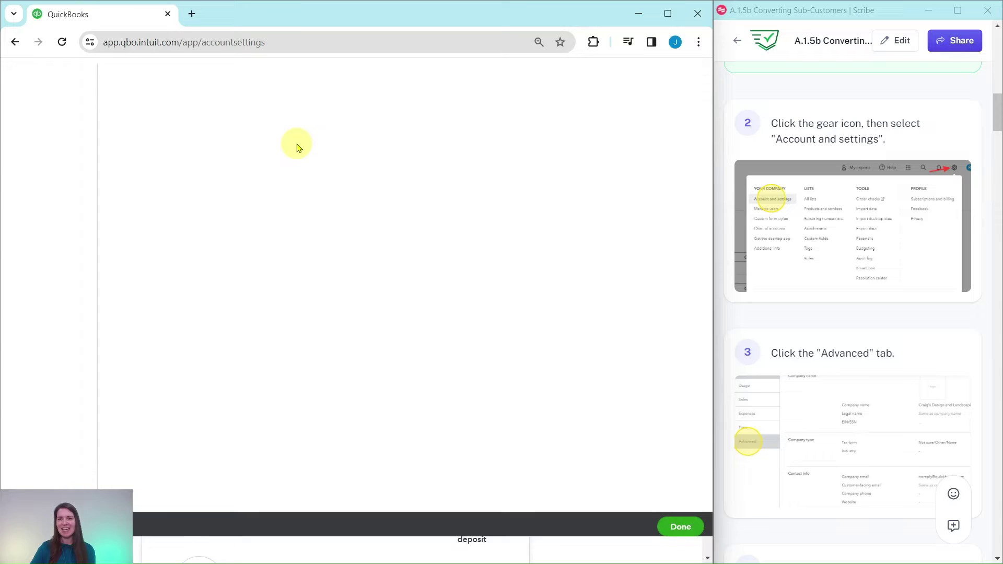
scroll(852, 313, "down", 5)
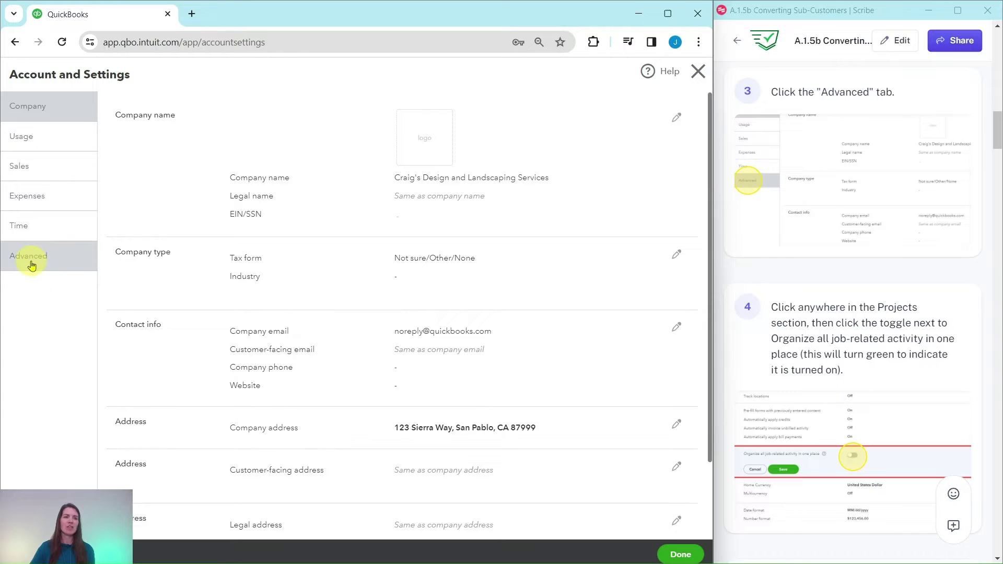
left_click(31, 266)
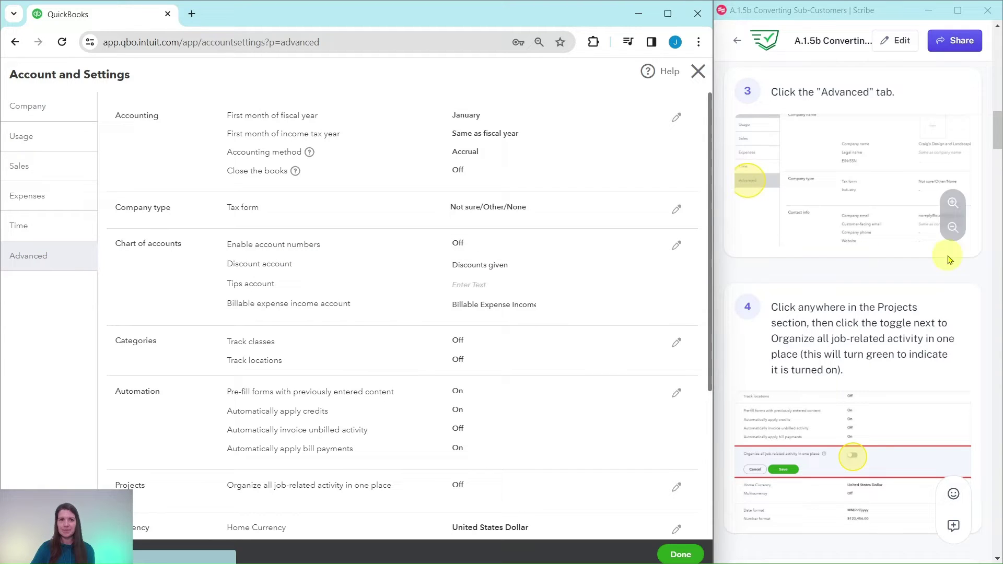
Turn on Projects to organize all job-related activity in one place, and save.
scroll(956, 245, "down", 4)
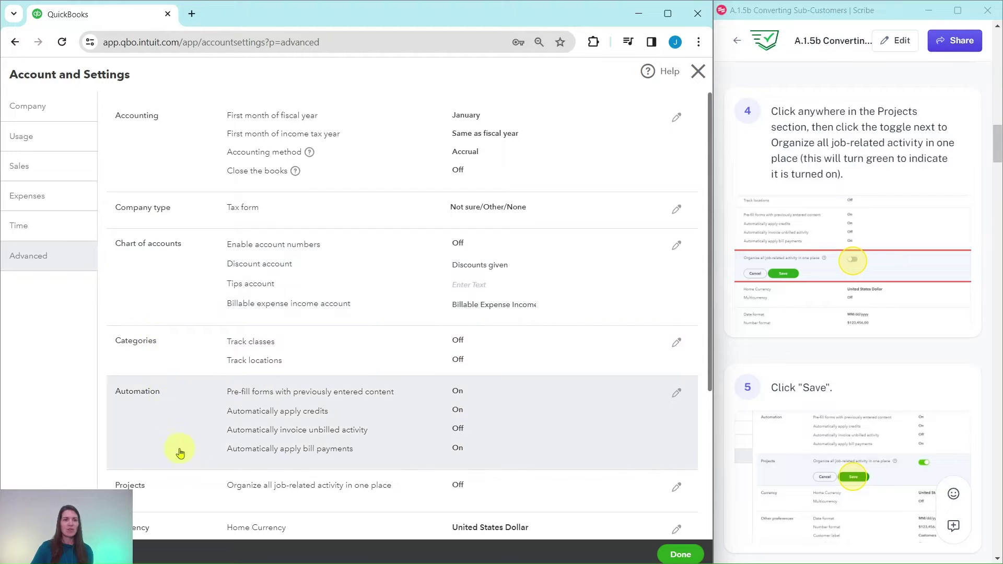
scroll(467, 316, "down", 4)
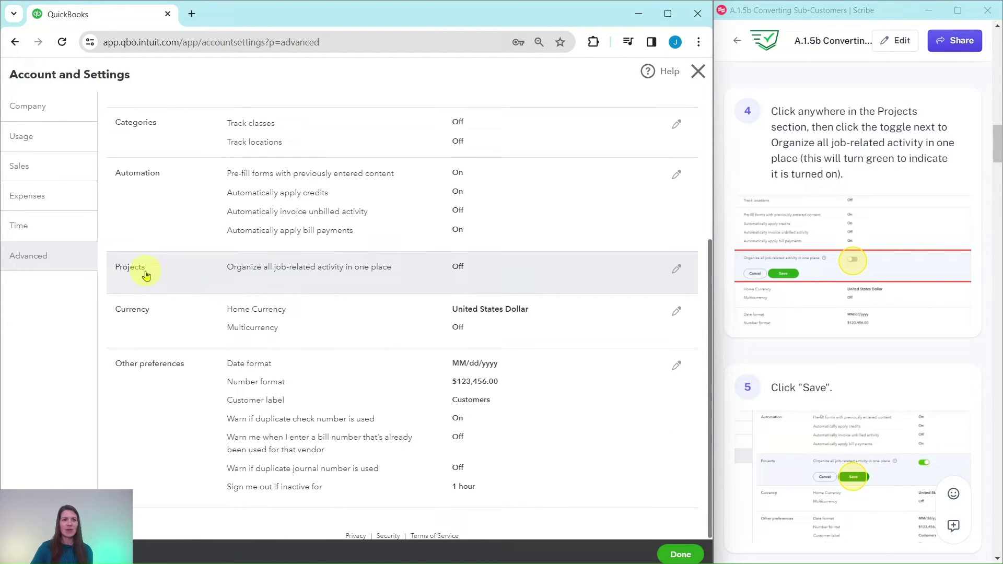
left_click(537, 280)
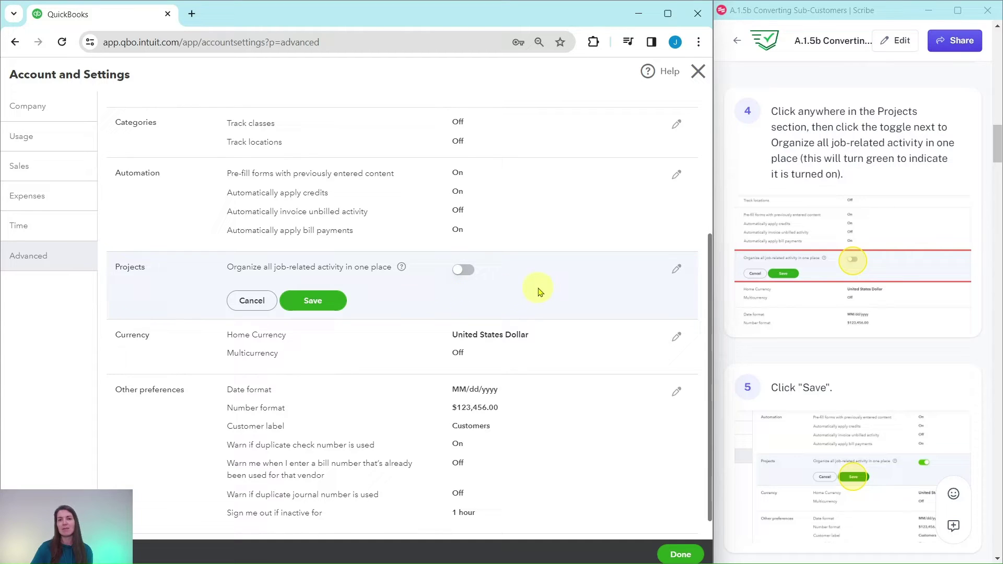
left_click(464, 275)
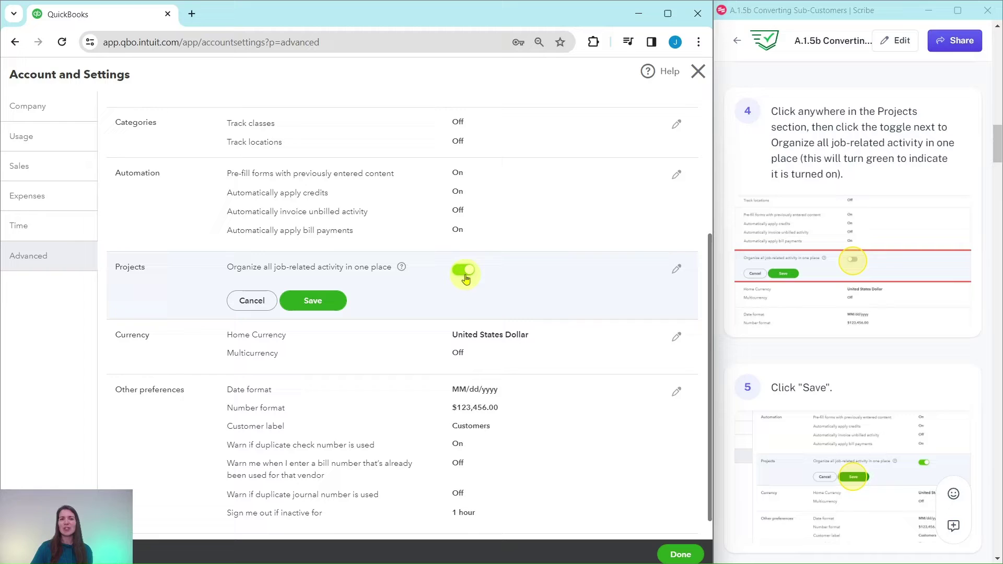
left_click(313, 301)
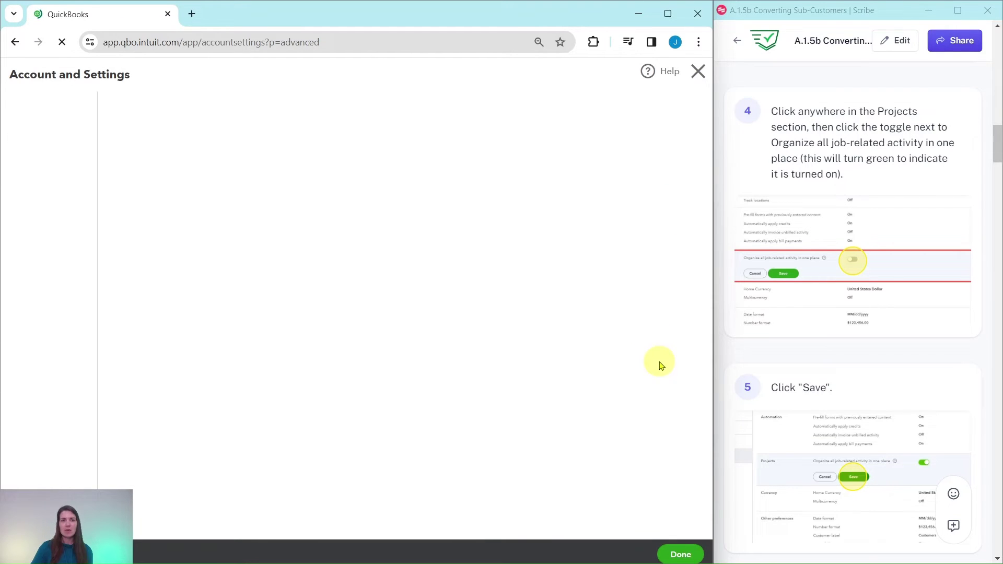
scroll(466, 360, "down", 5)
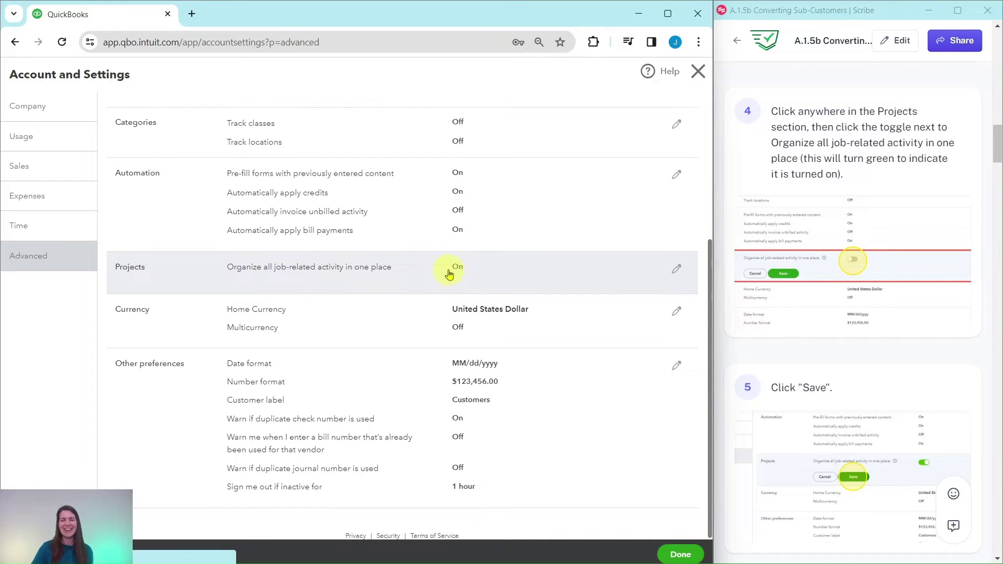
Leave account settings, confirming the leave-without-saving prompt, to return to the dashboard.
left_click(681, 554)
scroll(834, 402, "down", 1)
scroll(835, 402, "down", 10)
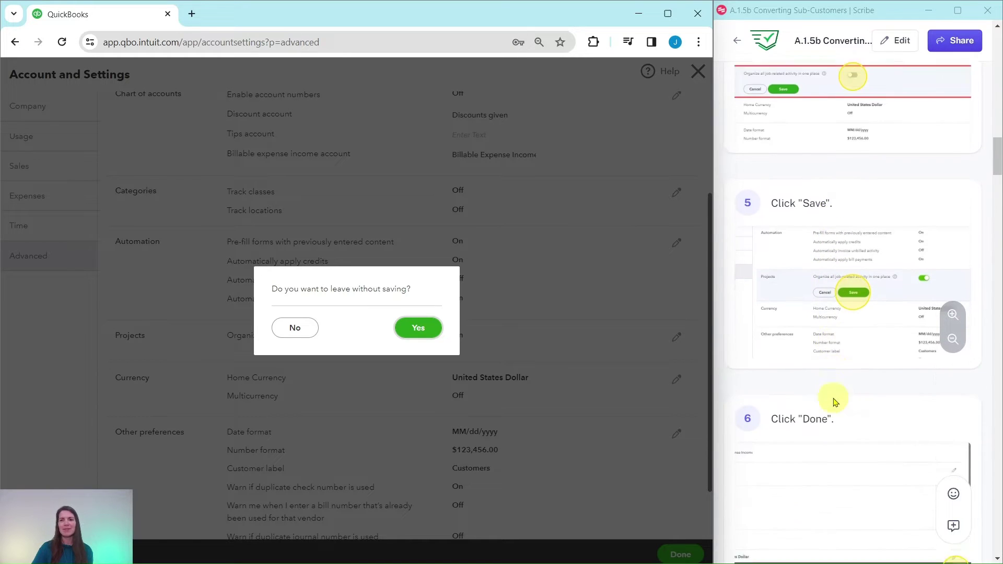
scroll(834, 402, "down", 3)
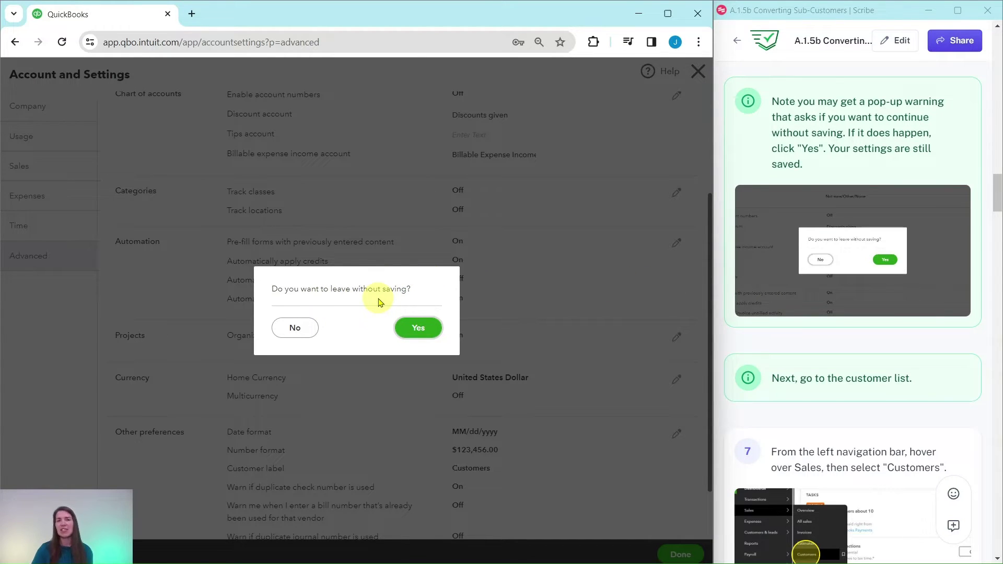
left_click(427, 335)
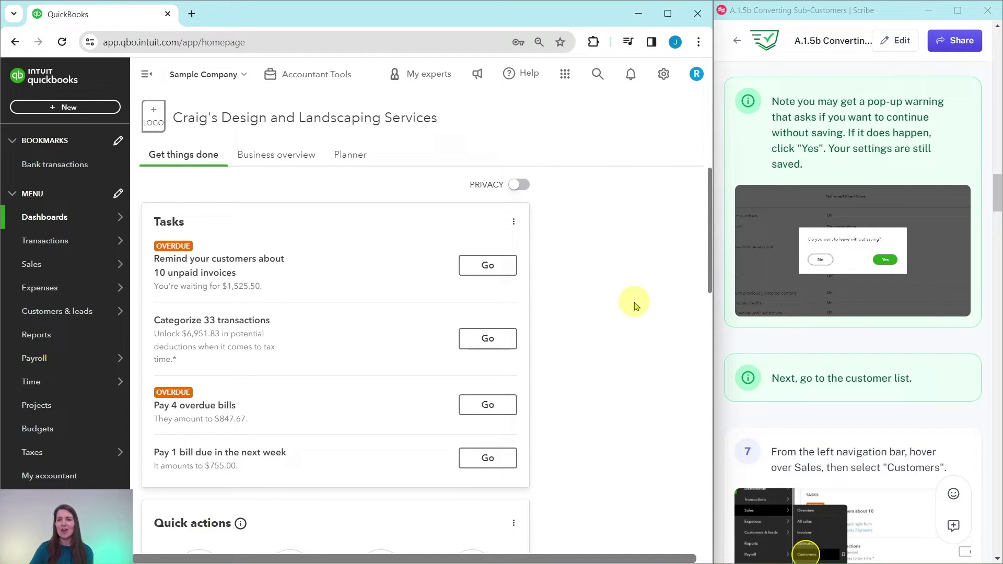
Go to Sales > Customers to show the list with the convert-to-projects banner.
scroll(788, 298, "down", 5)
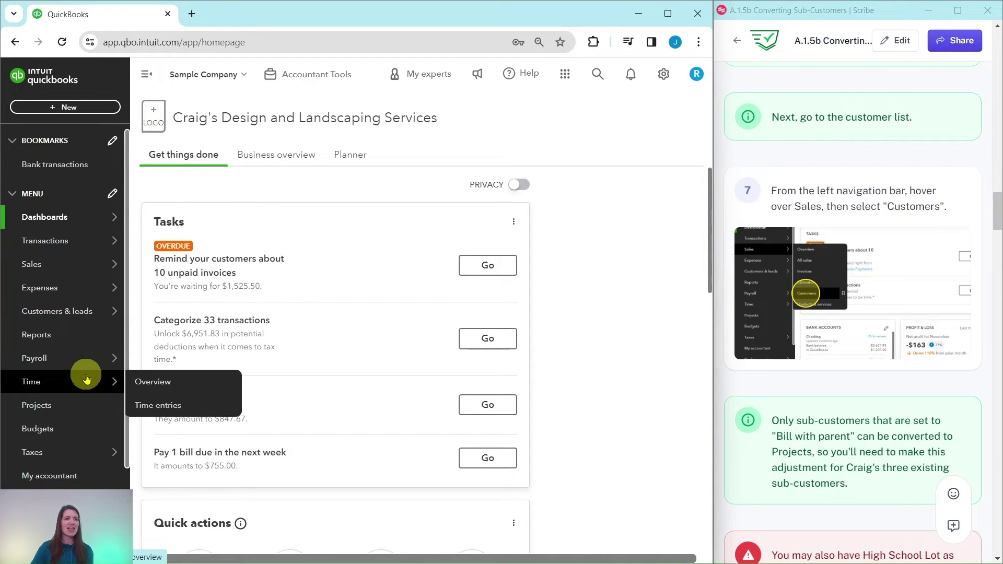
mouse_move(61, 302)
mouse_move(38, 265)
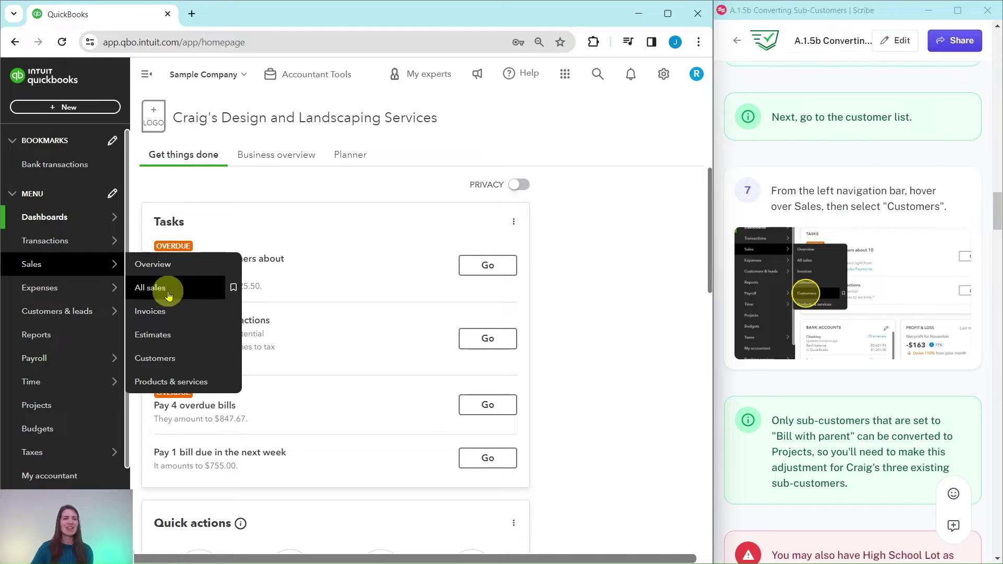
left_click(160, 360)
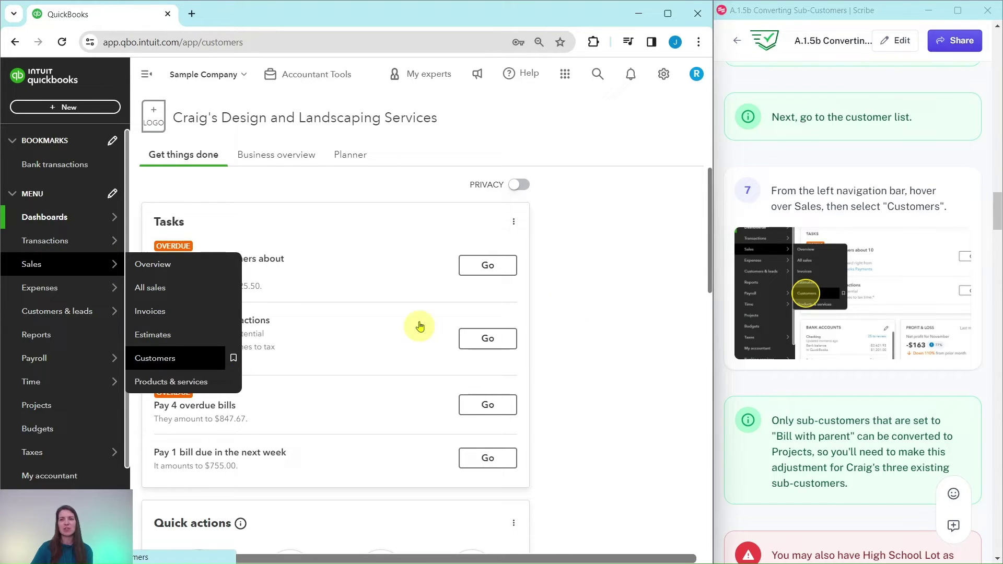
scroll(883, 277, "down", 6)
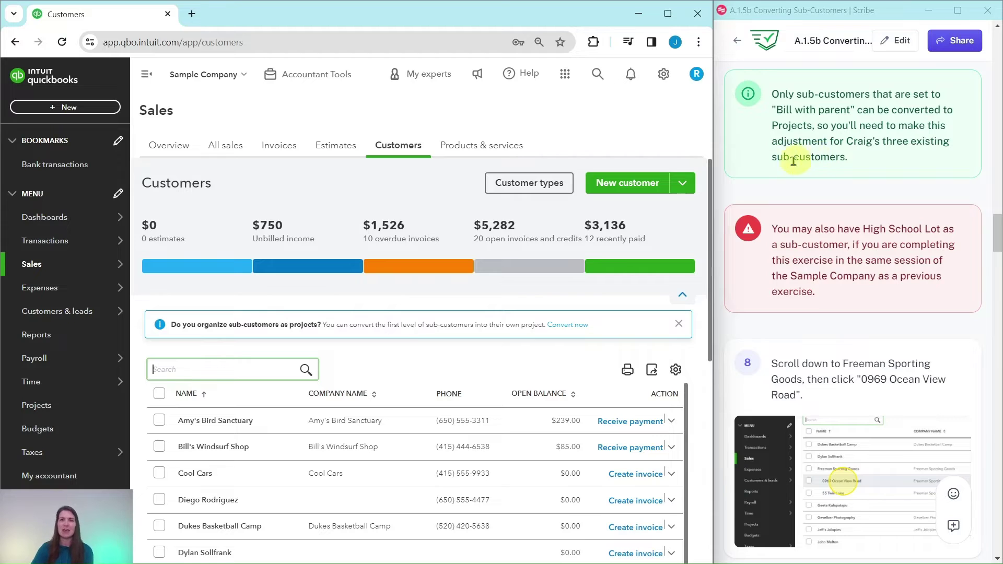
scroll(804, 172, "down", 1)
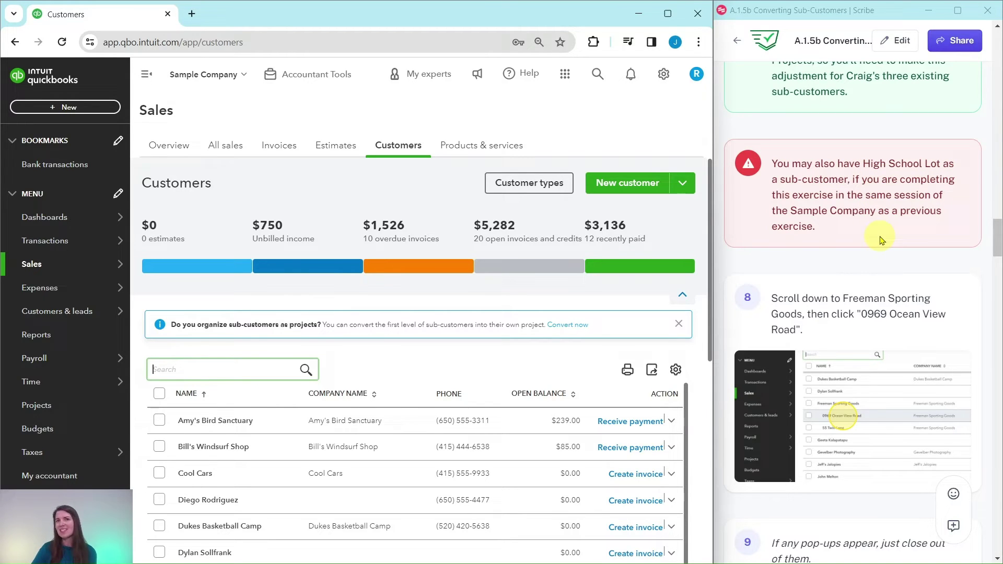
scroll(882, 240, "down", 4)
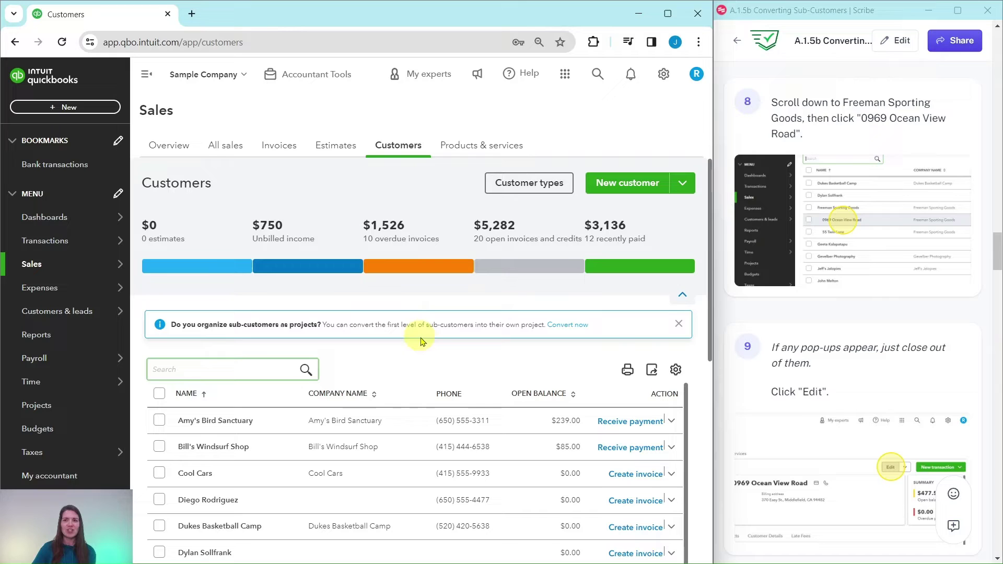
scroll(419, 347, "down", 5)
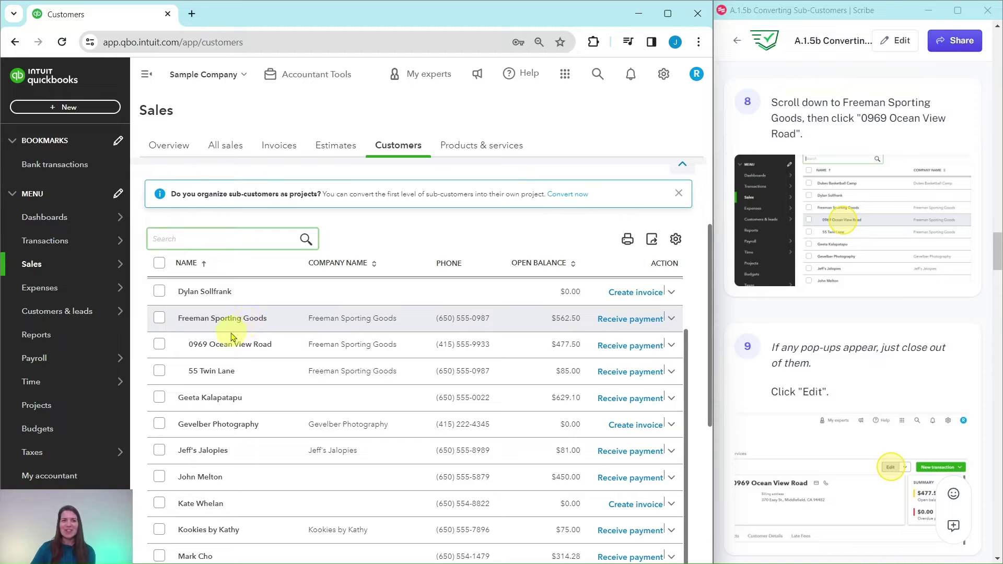
Edit 0969 Ocean View Road to bill parent Freeman Sporting Goods, dismissing the tour popup, and save.
left_click(214, 344)
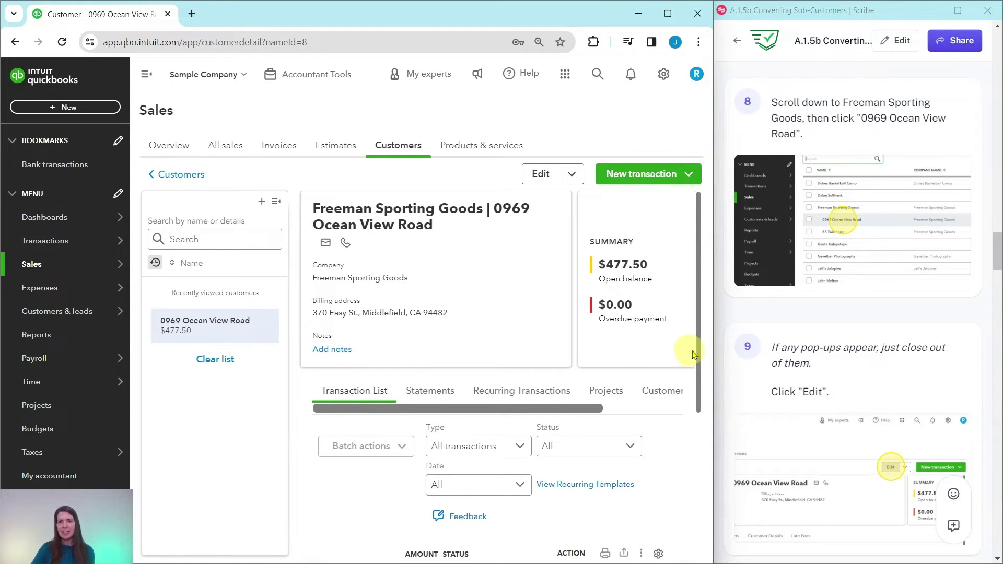
scroll(827, 354, "down", 4)
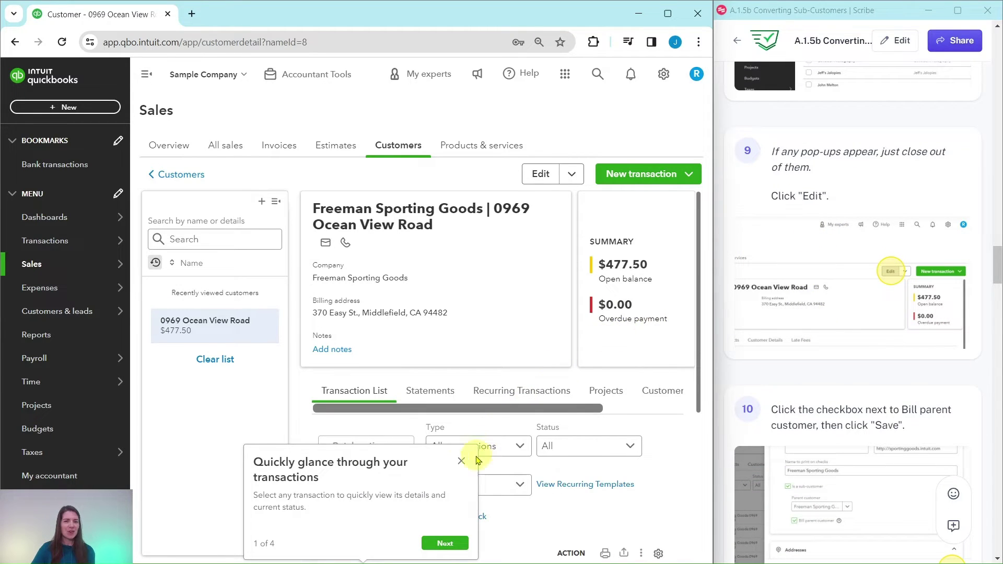
left_click(460, 464)
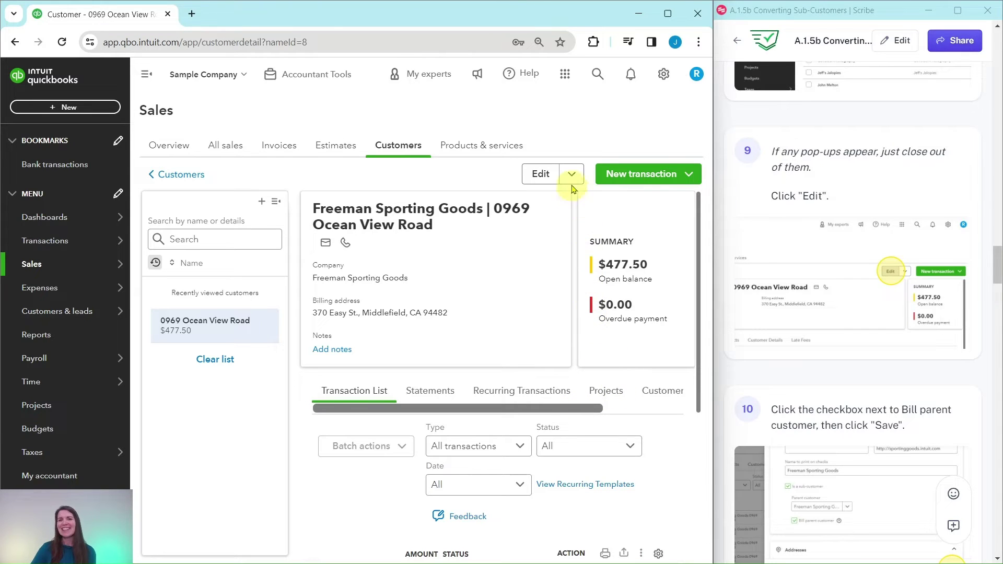
left_click(542, 175)
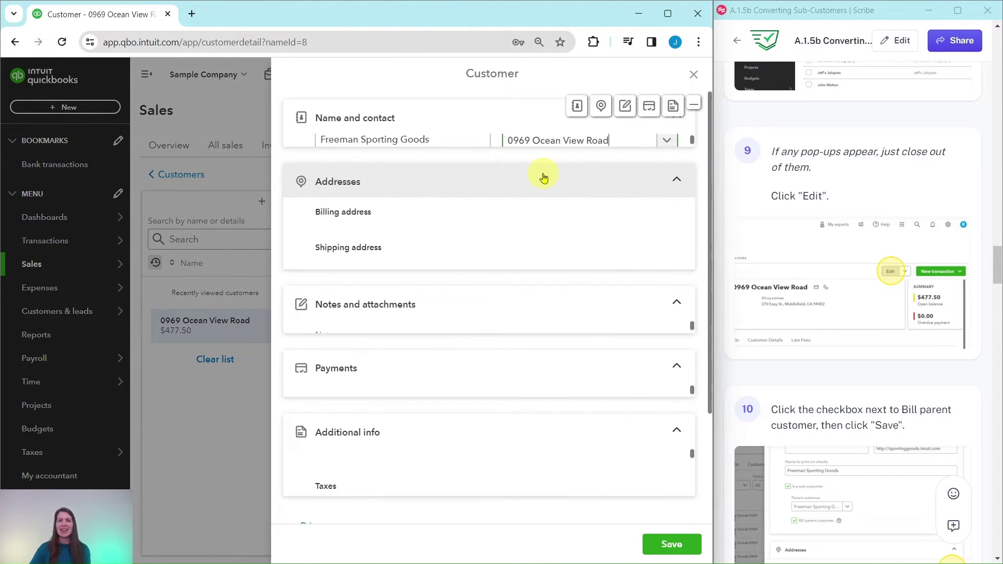
scroll(821, 321, "down", 6)
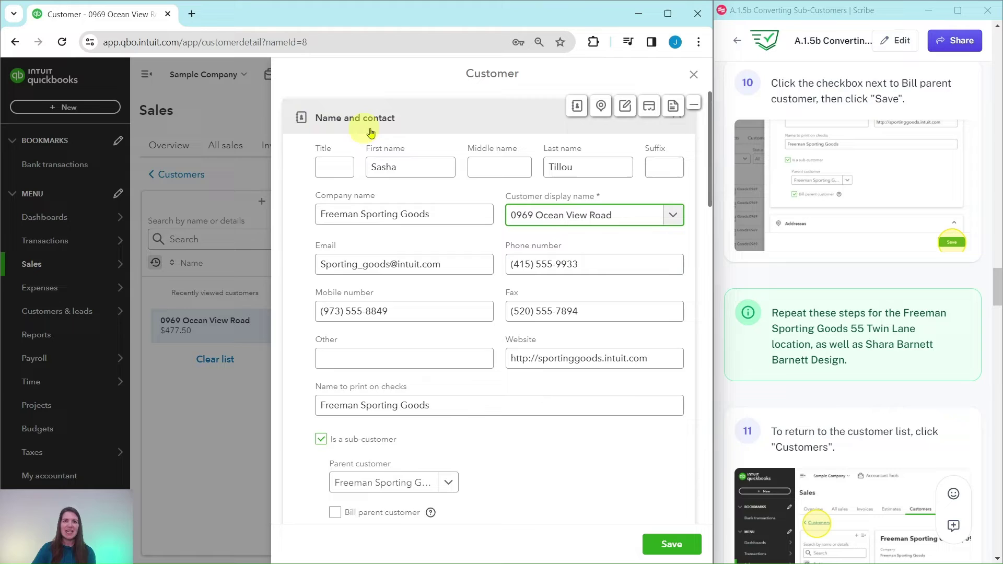
scroll(450, 215, "down", 3)
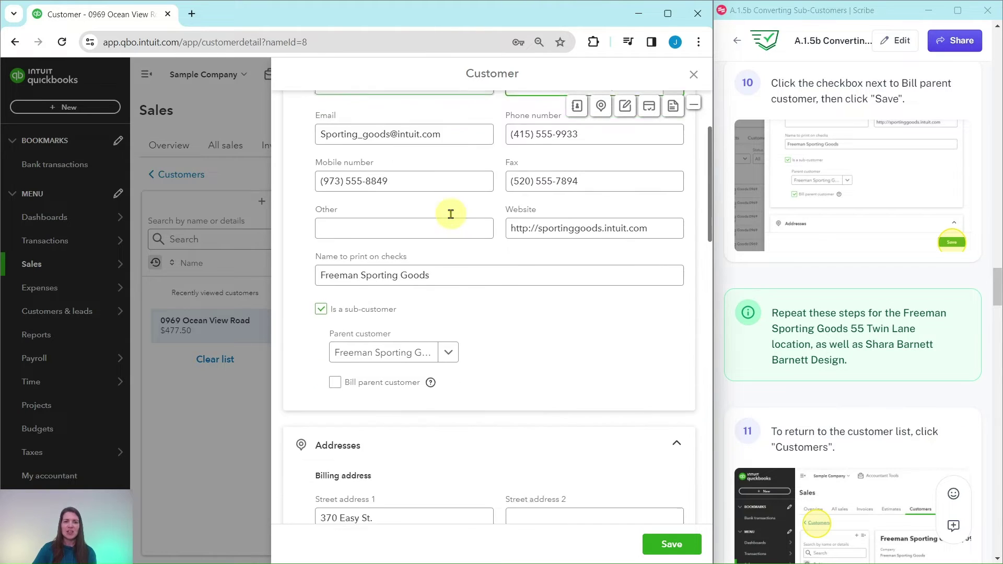
scroll(451, 214, "down", 1)
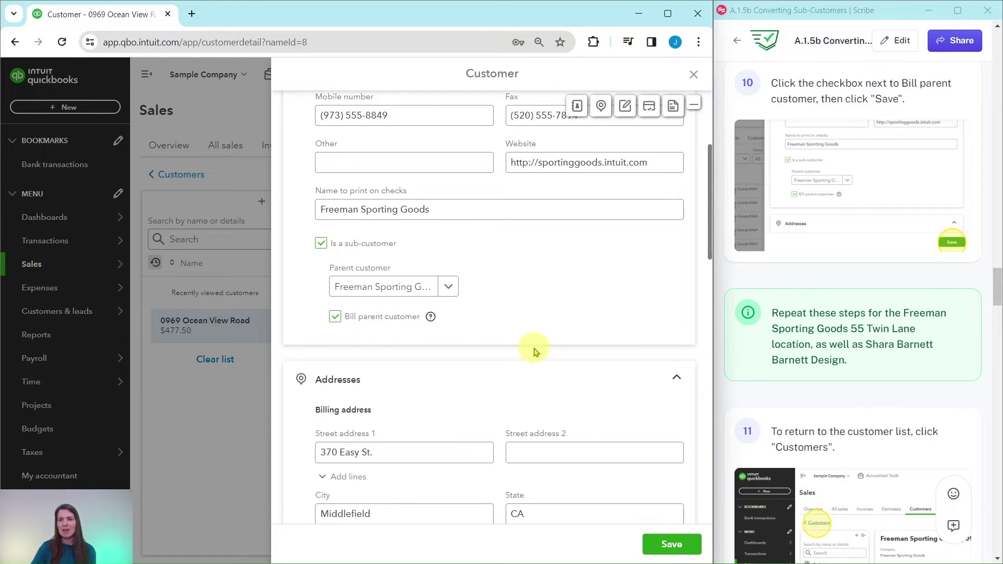
left_click(669, 549)
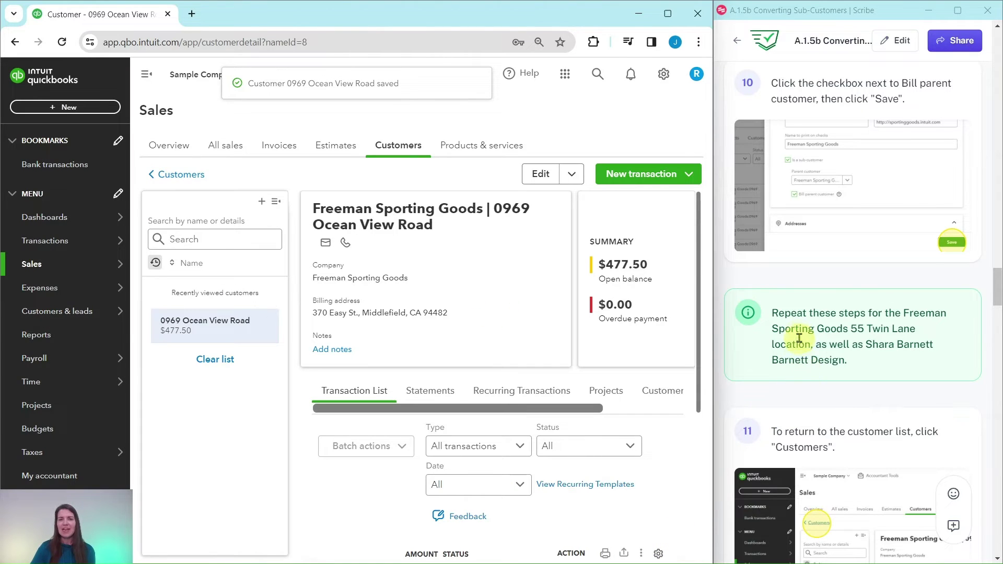
scroll(799, 340, "down", 4)
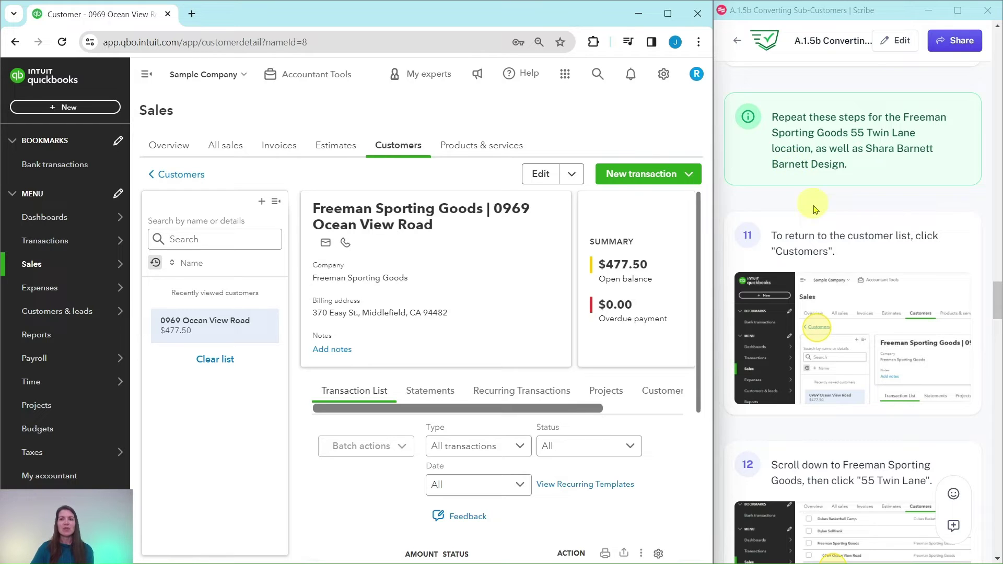
scroll(891, 230, "down", 3)
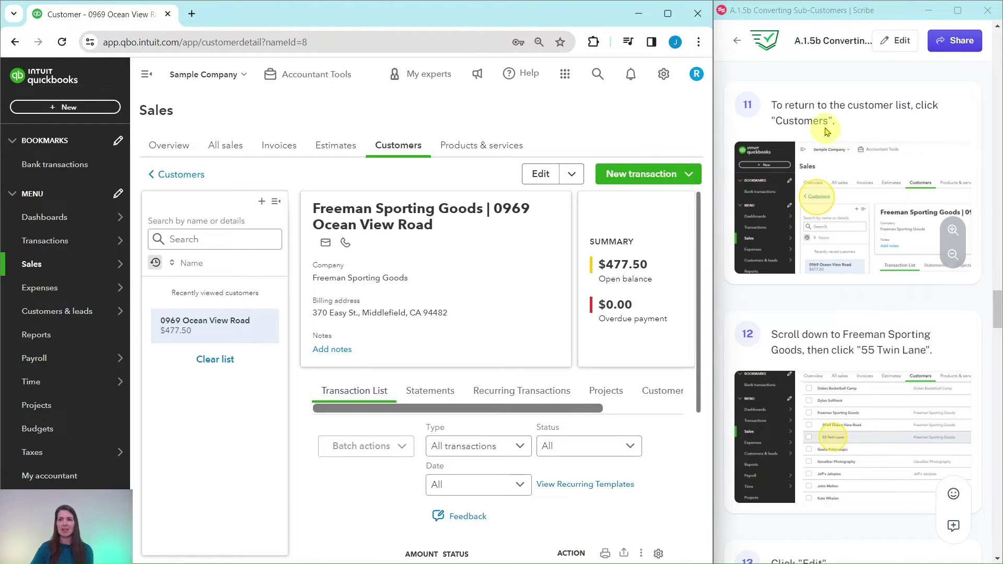
From the customer list, edit 55 Twin Lane to turn on Bill parent customer and save.
left_click(173, 175)
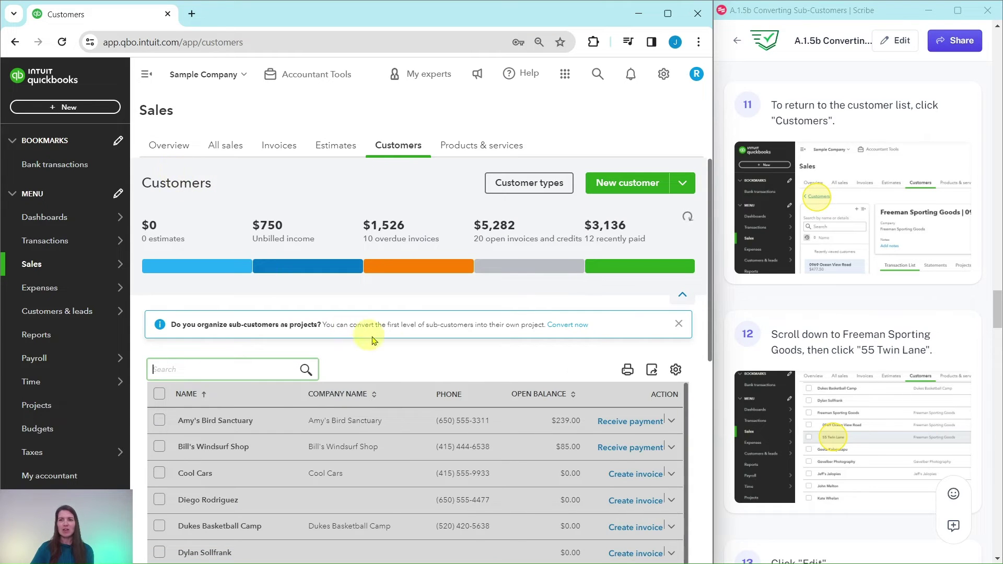
scroll(404, 327, "down", 4)
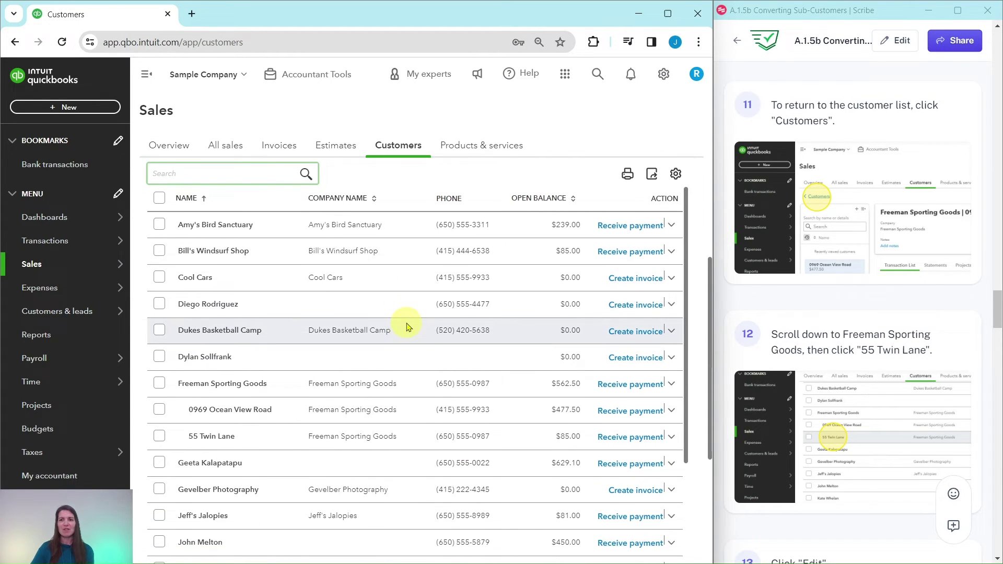
scroll(406, 324, "down", 1)
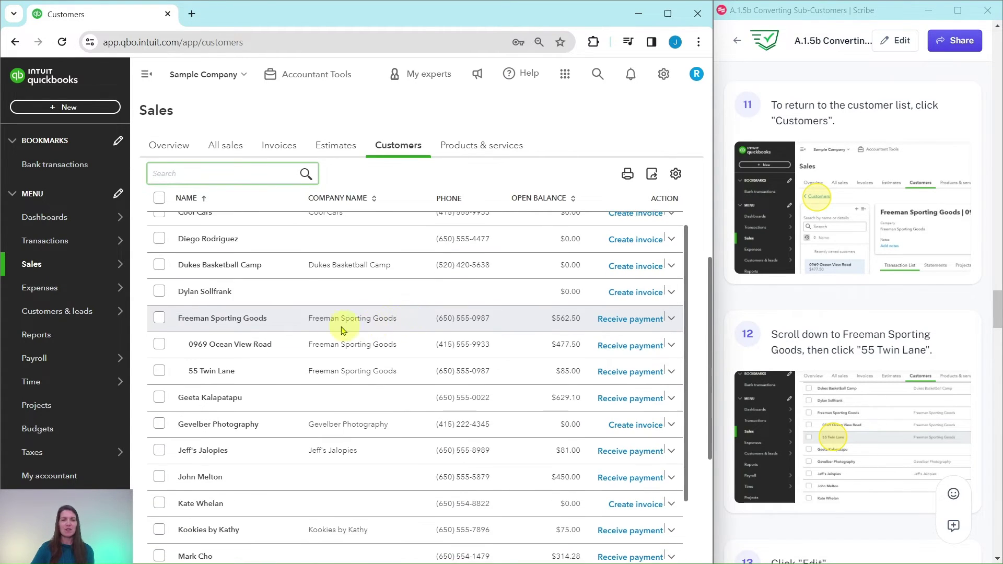
left_click(217, 372)
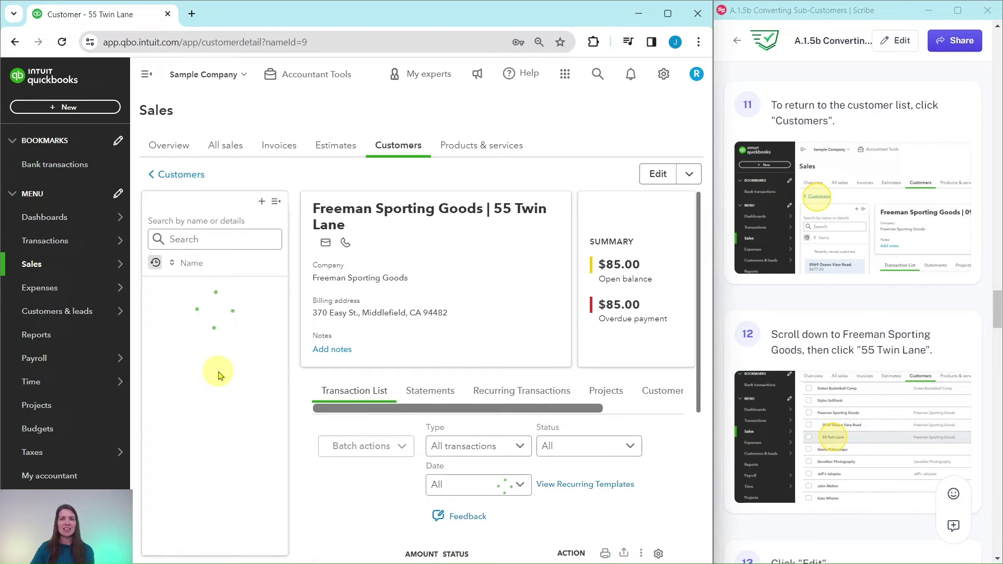
scroll(843, 335, "down", 7)
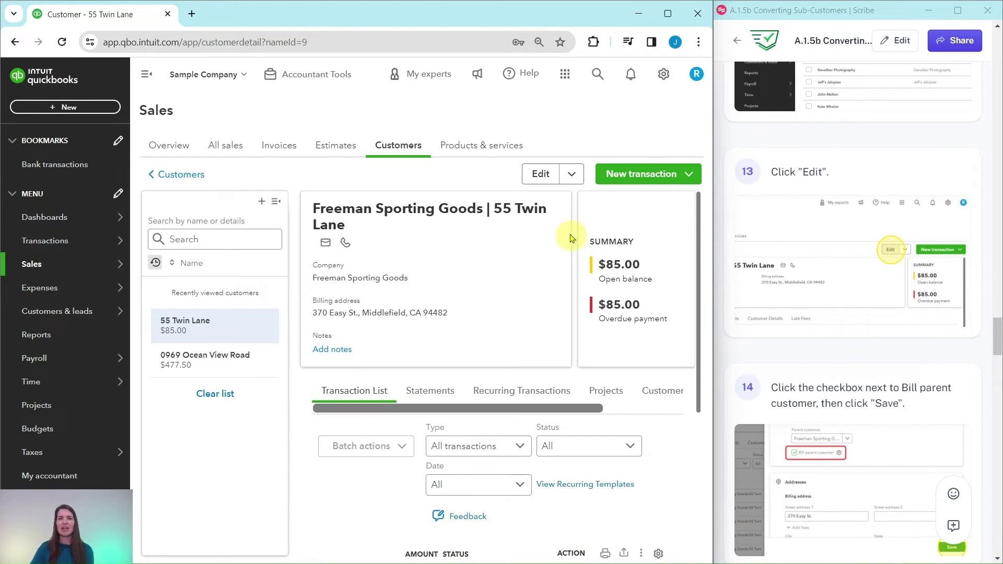
left_click(543, 175)
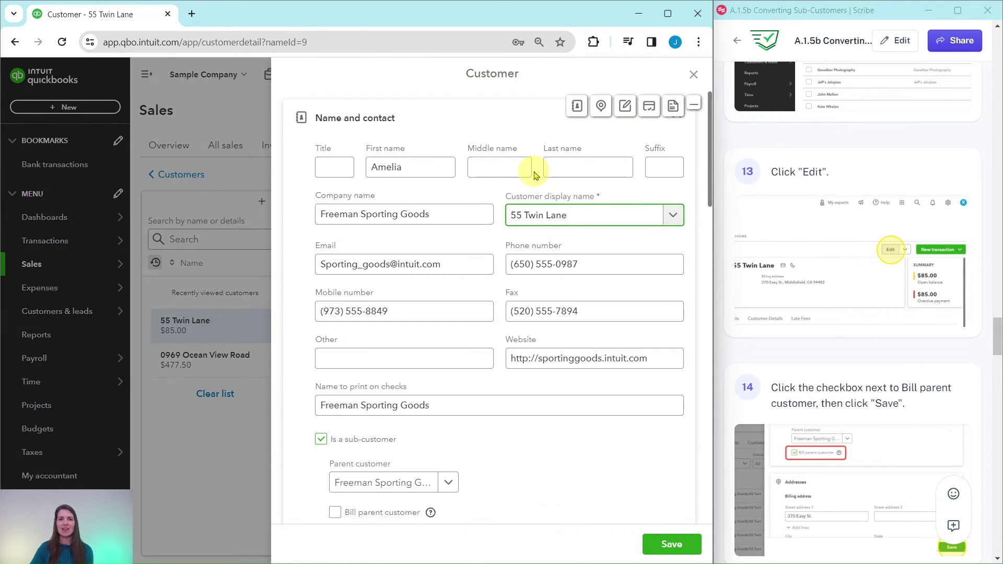
scroll(504, 229, "down", 2)
scroll(504, 229, "down", 3)
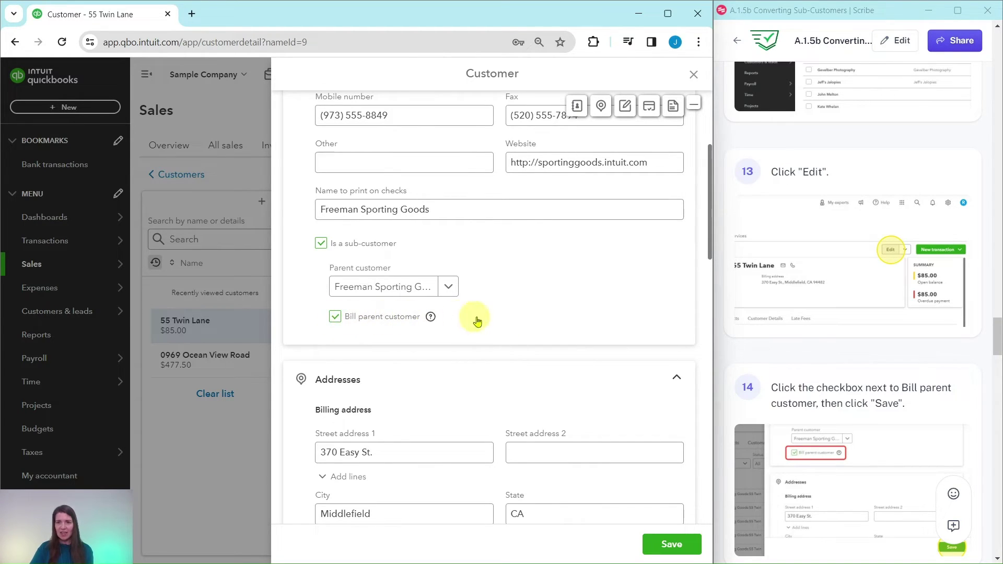
left_click(671, 546)
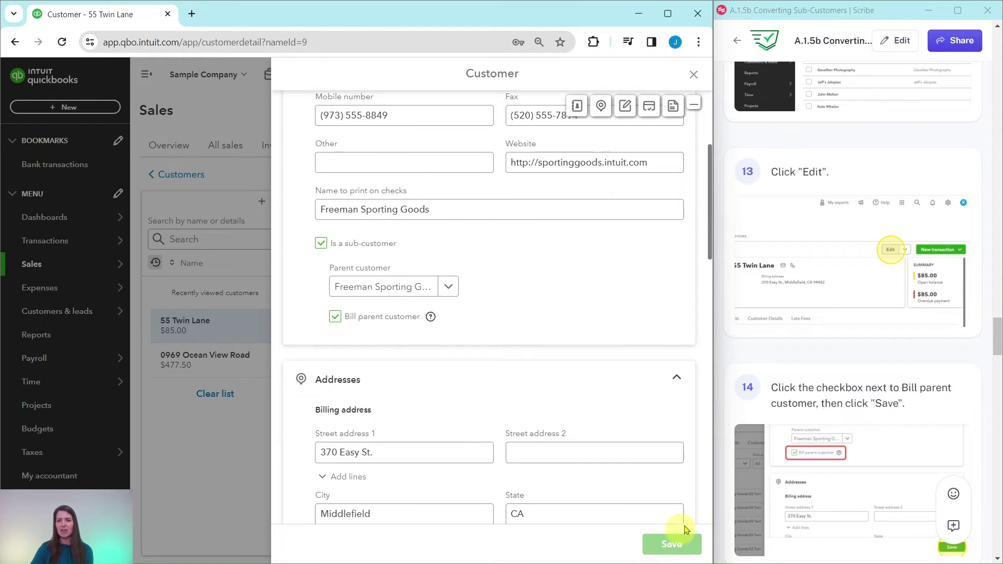
scroll(857, 403, "down", 3)
scroll(856, 401, "down", 7)
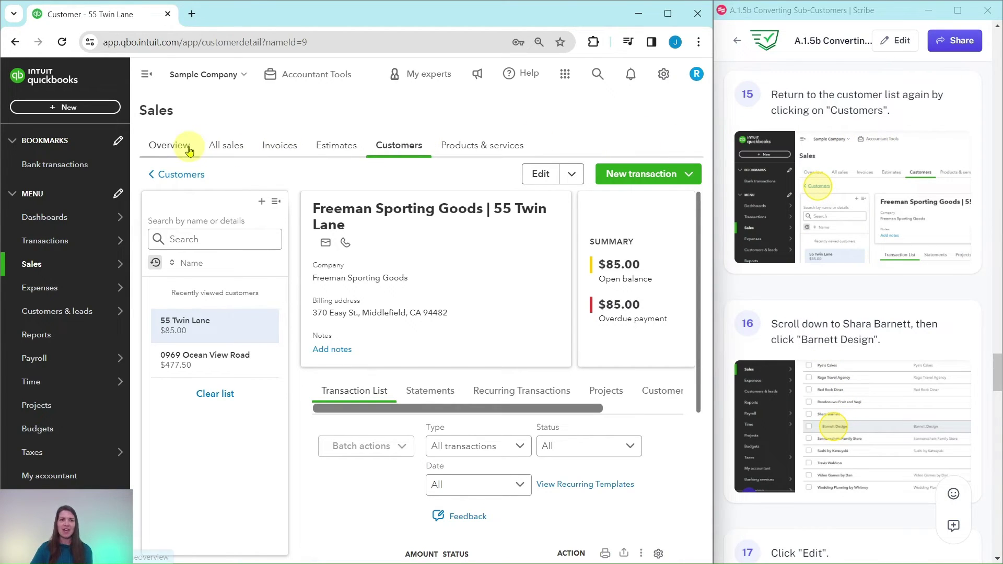
From the customer list, edit Barnett Design to bill parent Shara Barnett and save.
left_click(181, 177)
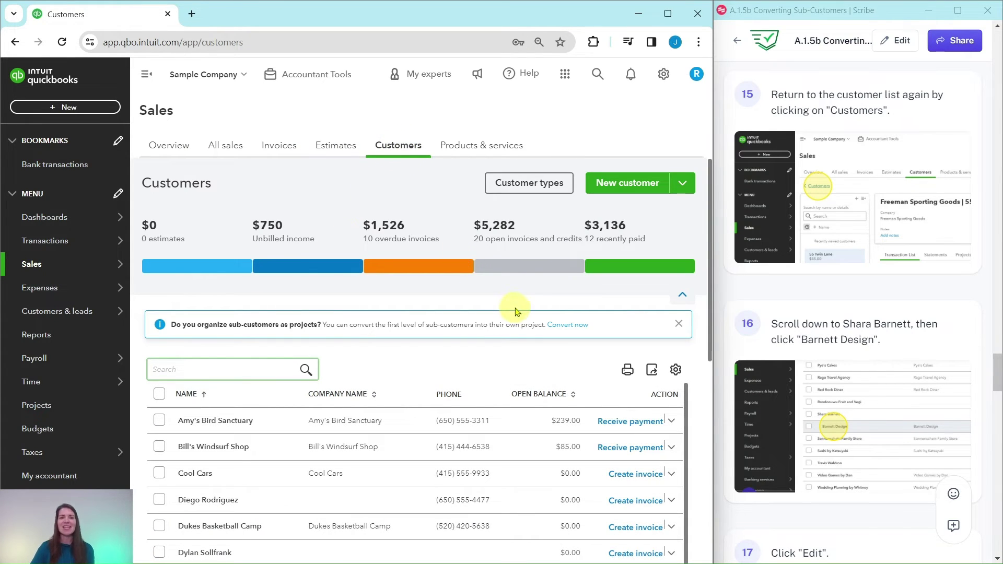
scroll(483, 338, "down", 2)
scroll(483, 339, "down", 8)
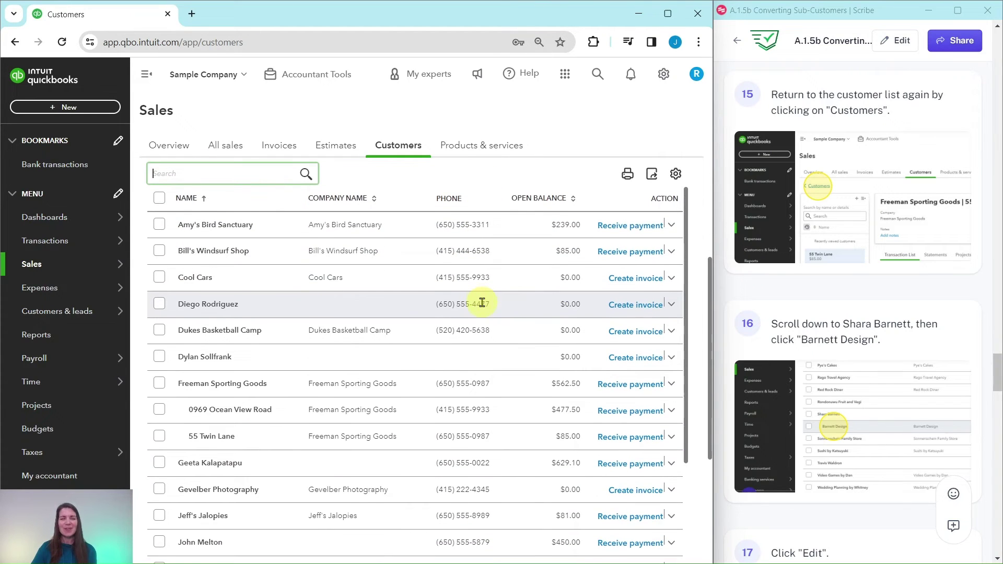
scroll(482, 305, "down", 2)
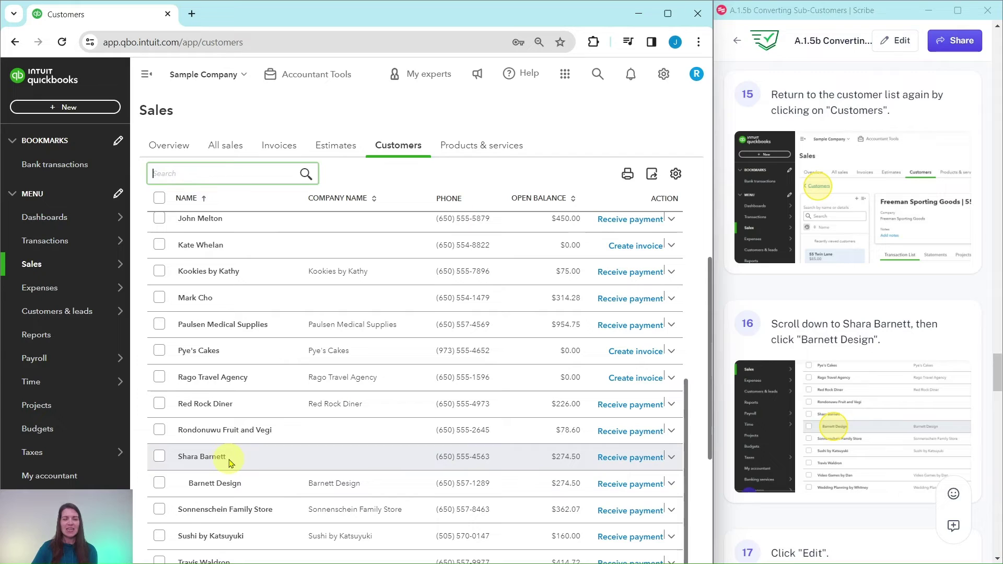
left_click(231, 485)
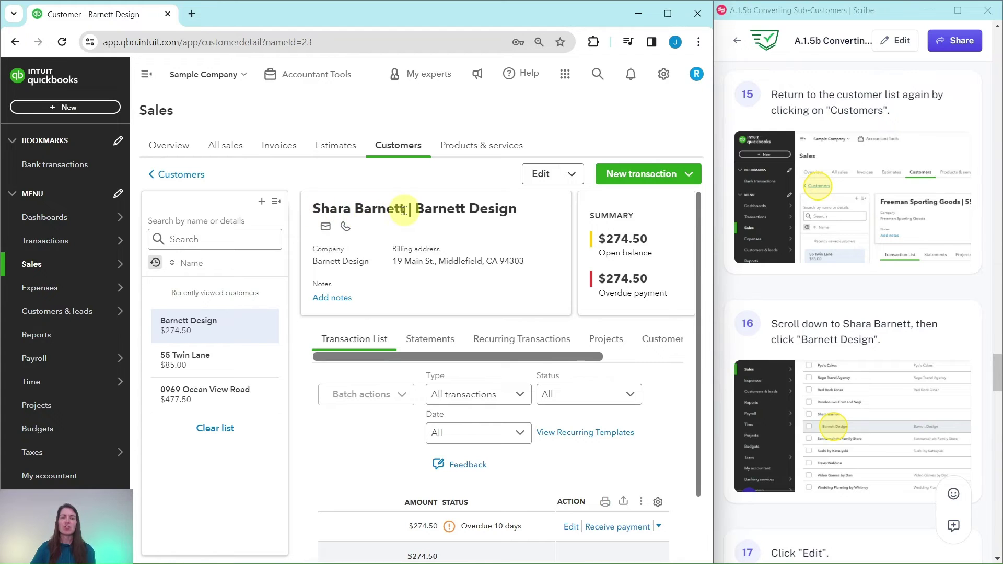
scroll(920, 327, "down", 8)
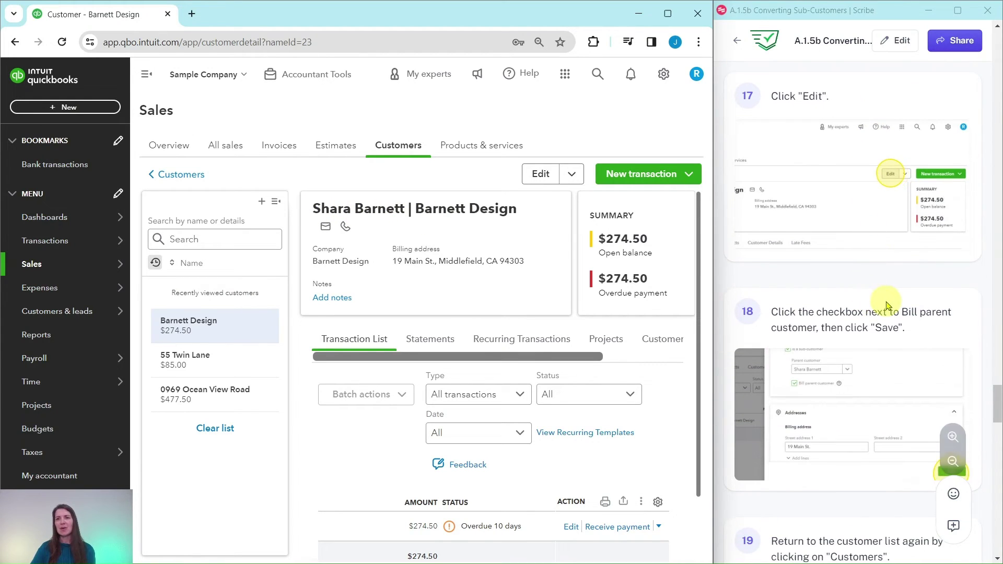
left_click(542, 178)
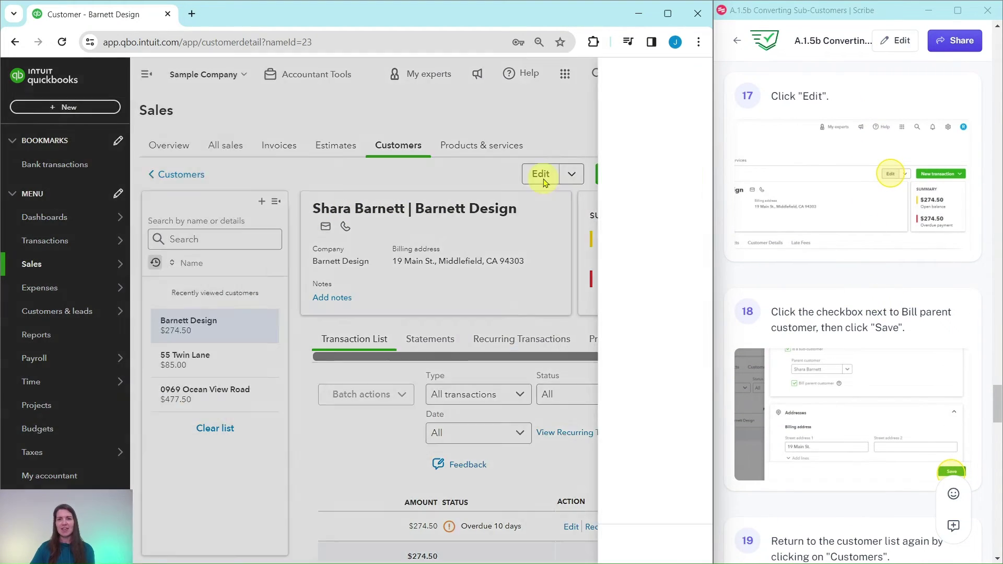
scroll(532, 231, "down", 4)
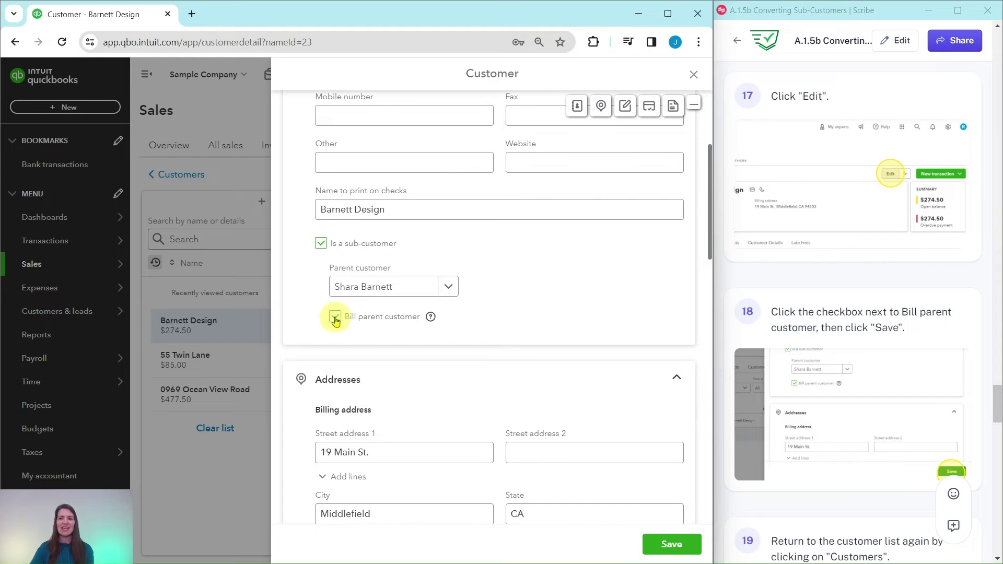
left_click(672, 544)
scroll(836, 366, "down", 6)
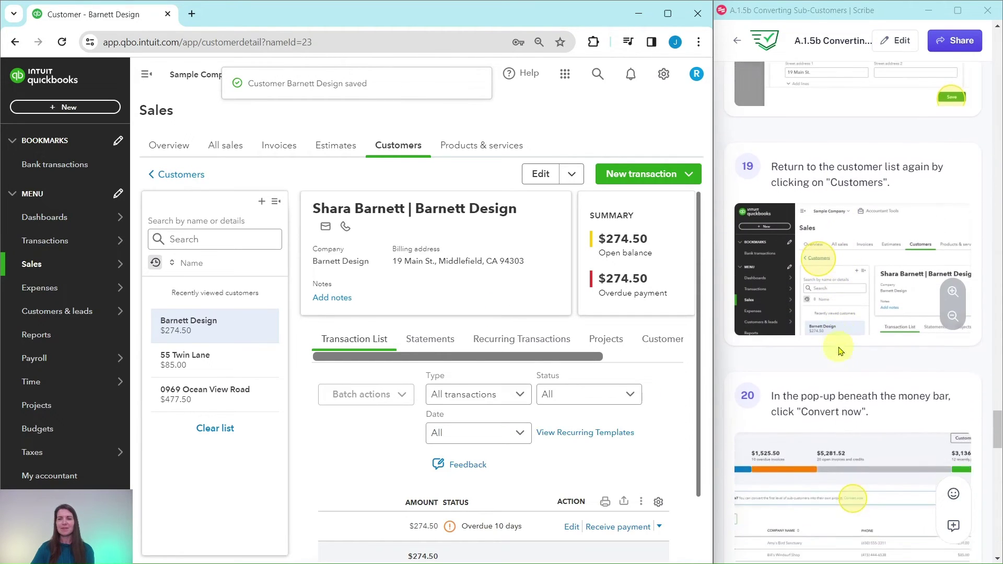
scroll(840, 351, "down", 2)
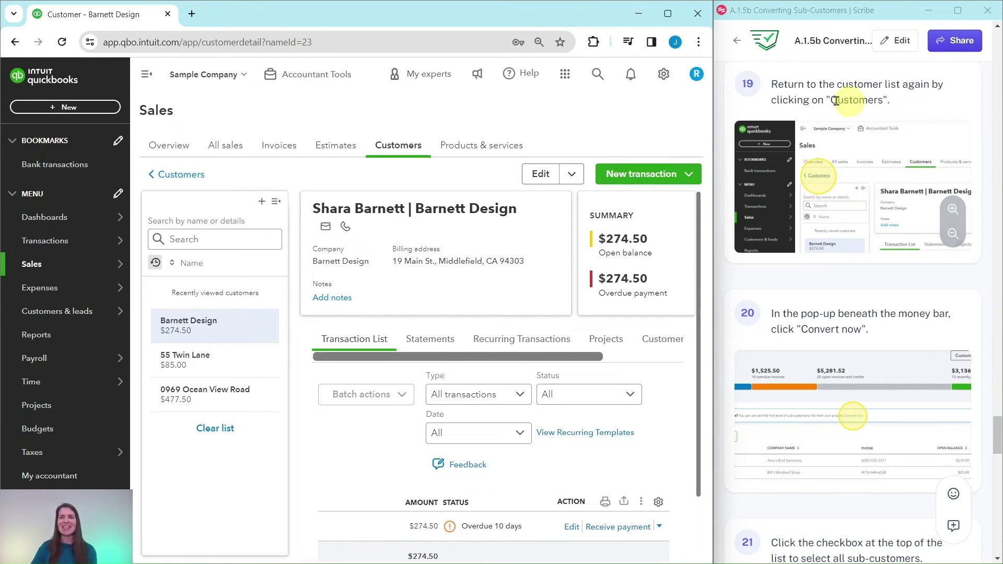
Start Convert now from the Customers banner with all three sub-customers selected as In progress projects.
left_click(191, 175)
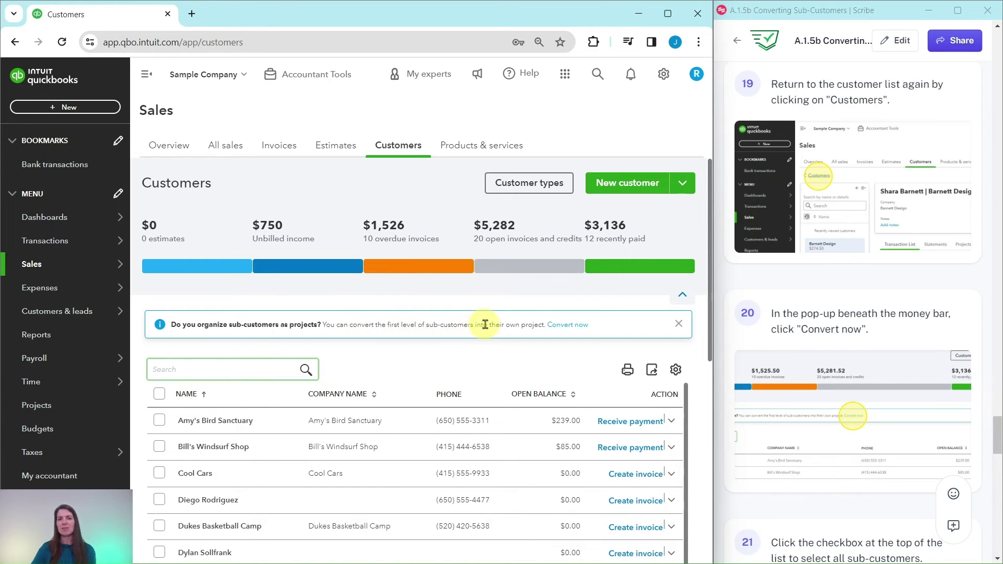
left_click(568, 327)
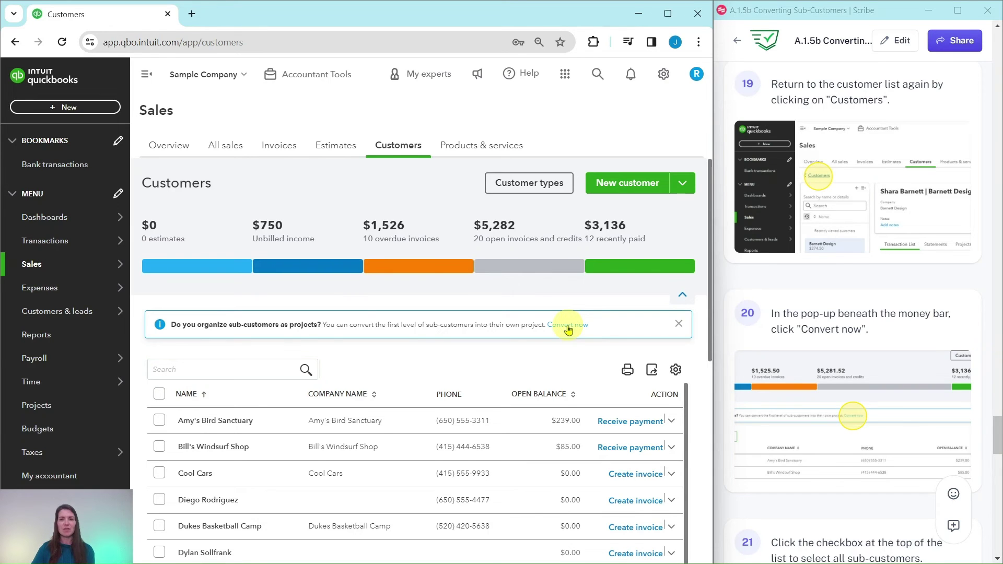
scroll(896, 330, "down", 1)
scroll(896, 330, "down", 6)
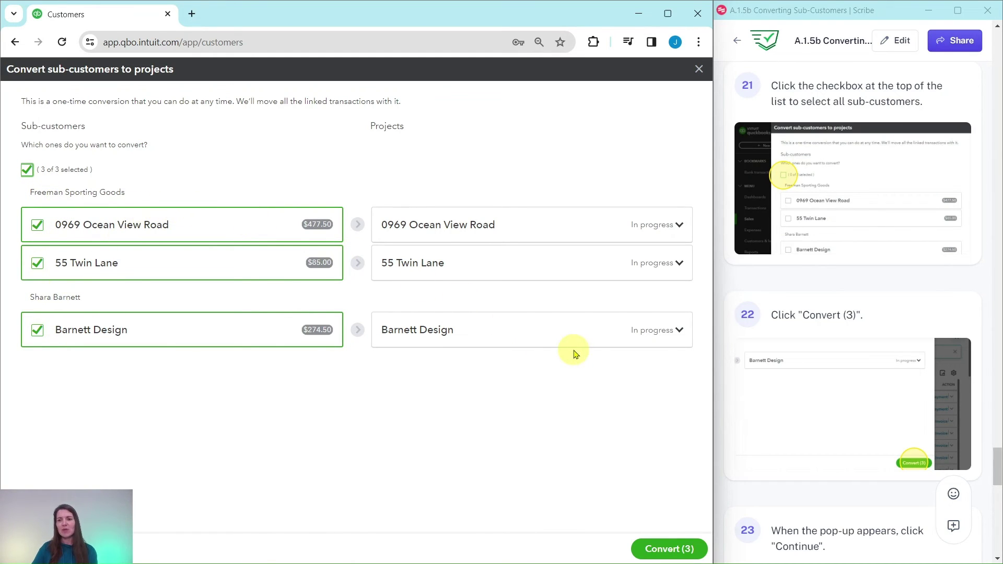
Run Convert (3) and confirm Continue in the Ready to convert? dialog.
left_click(674, 550)
scroll(815, 386, "down", 6)
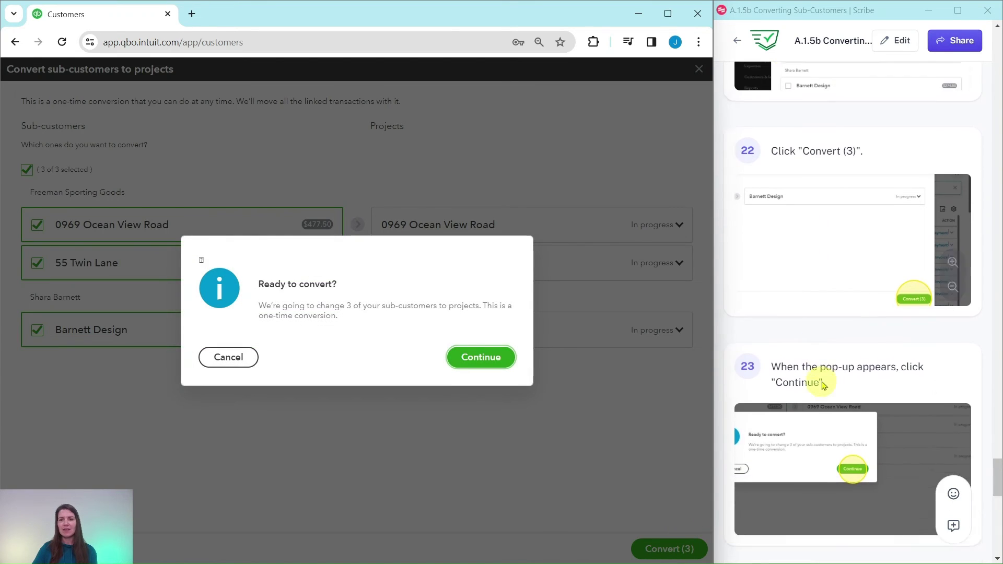
scroll(824, 384, "down", 1)
scroll(823, 376, "down", 1)
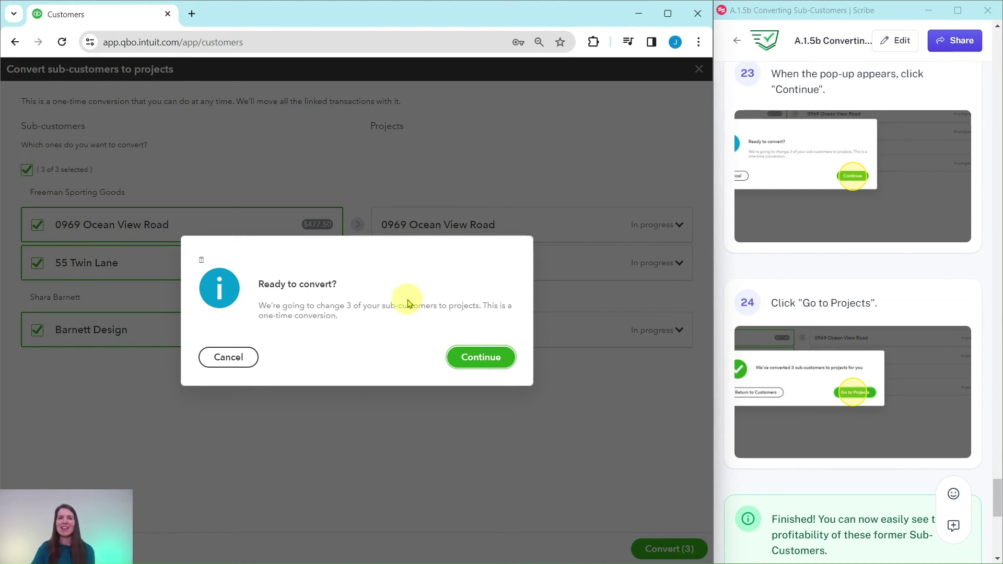
left_click(488, 359)
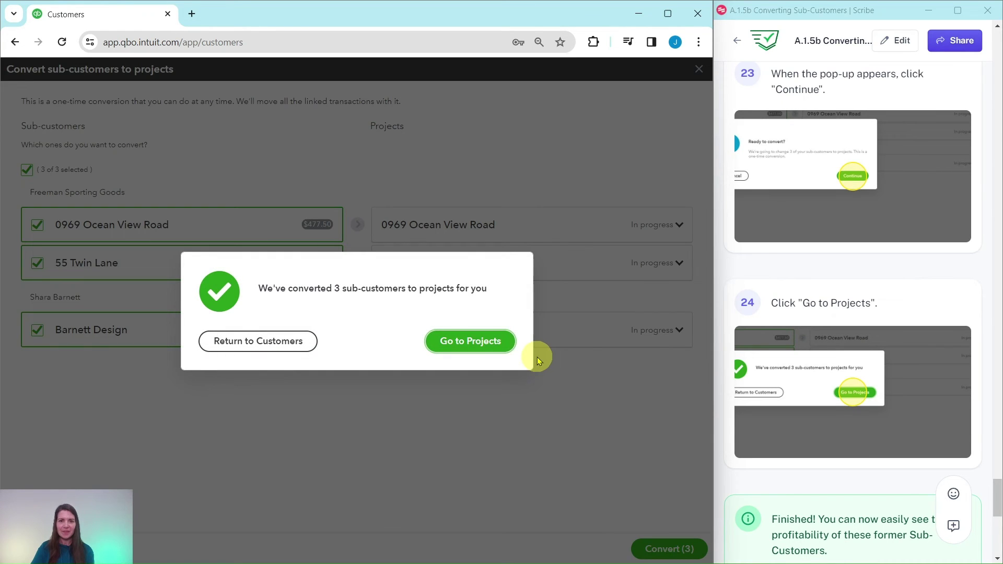
left_click(473, 348)
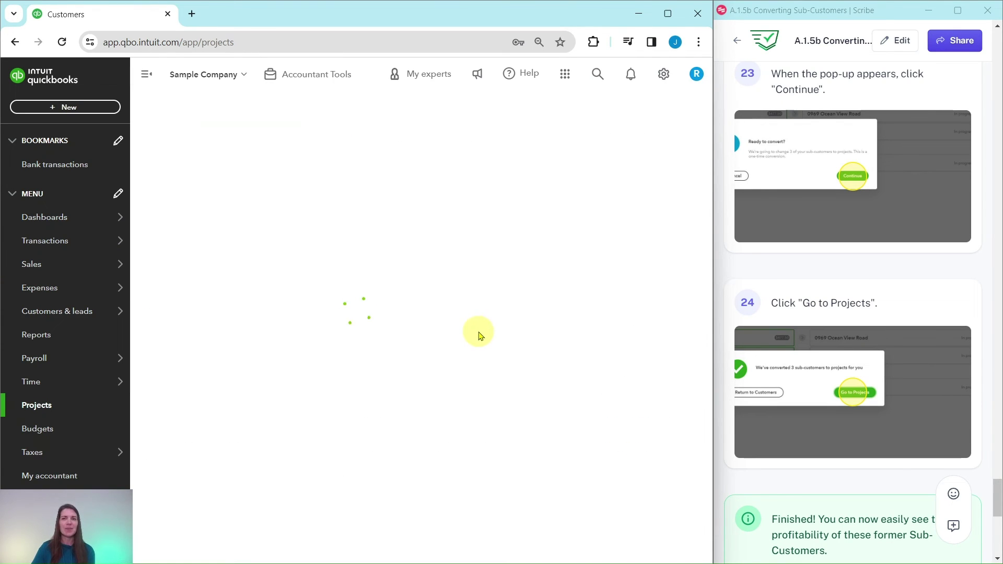
scroll(809, 314, "down", 5)
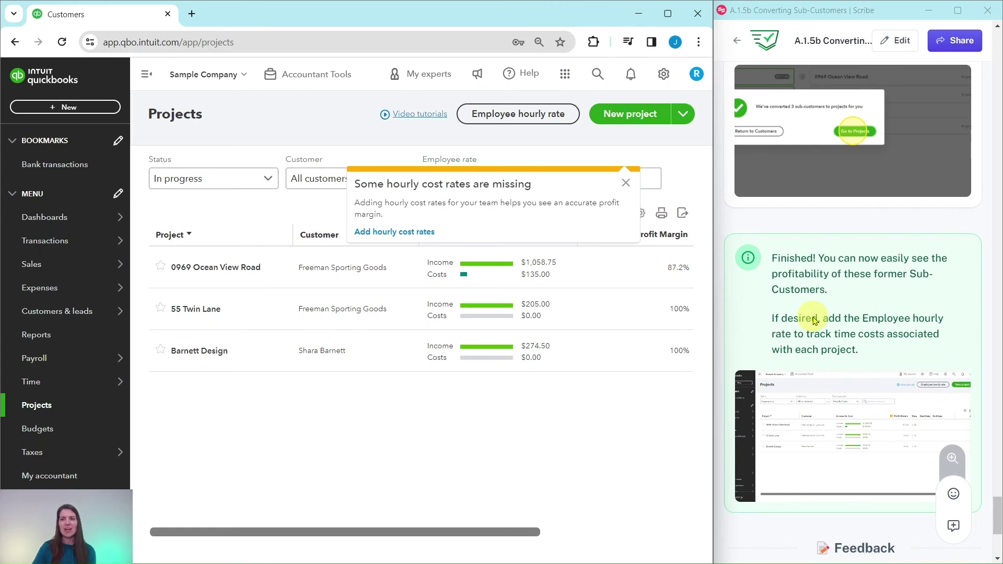
scroll(810, 318, "down", 3)
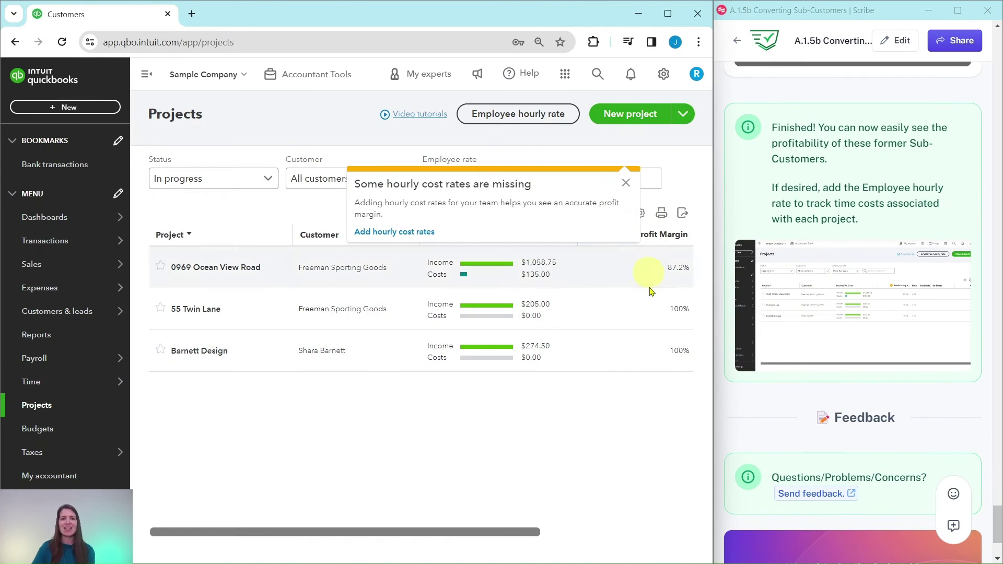